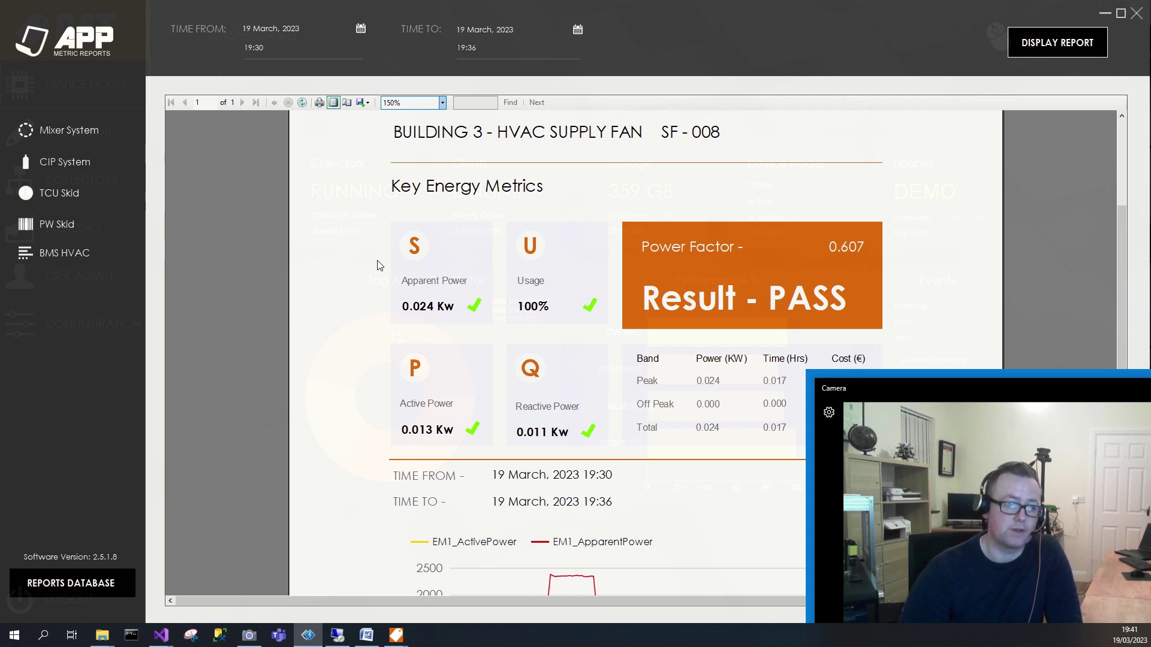
- Examine the SF-008 HVAC supply fan energy metrics report, from its header through the power factor and cost table to the power chart
scroll(235, 292, "up", 3)
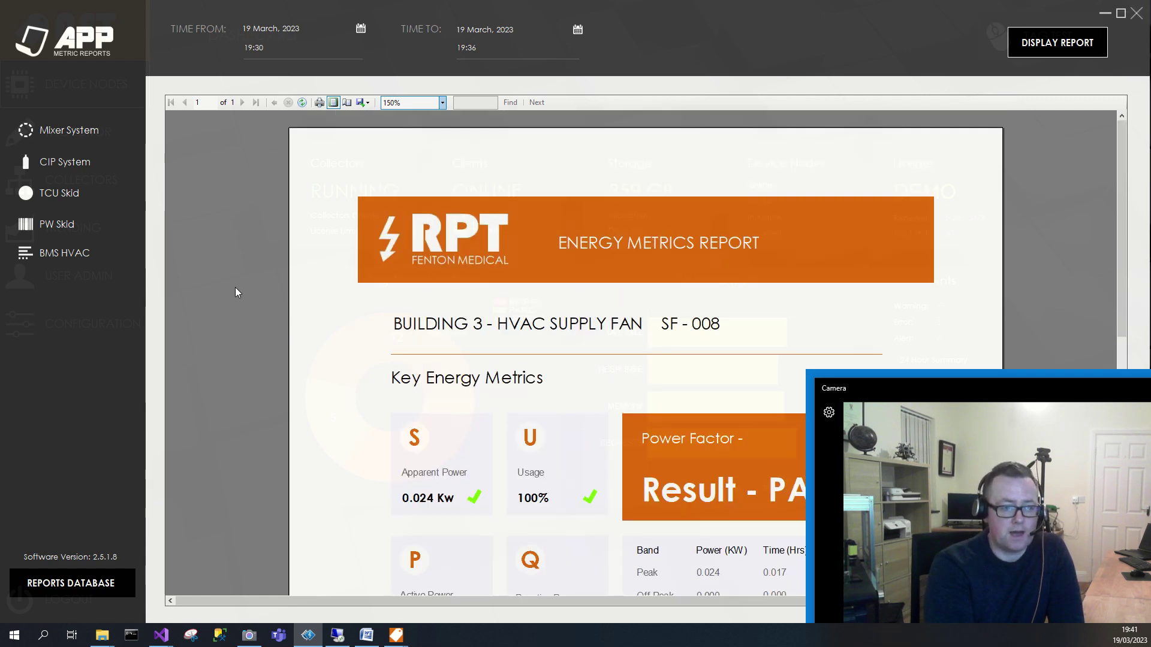
scroll(235, 292, "down", 2)
scroll(235, 287, "down", 1)
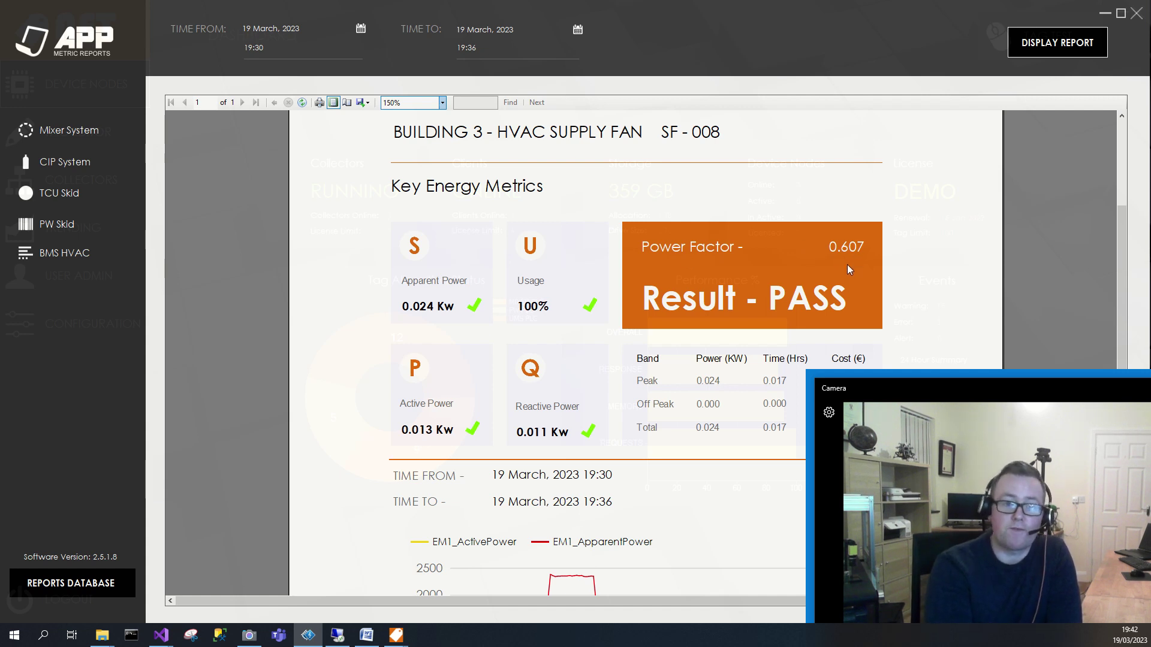
scroll(637, 286, "down", 2)
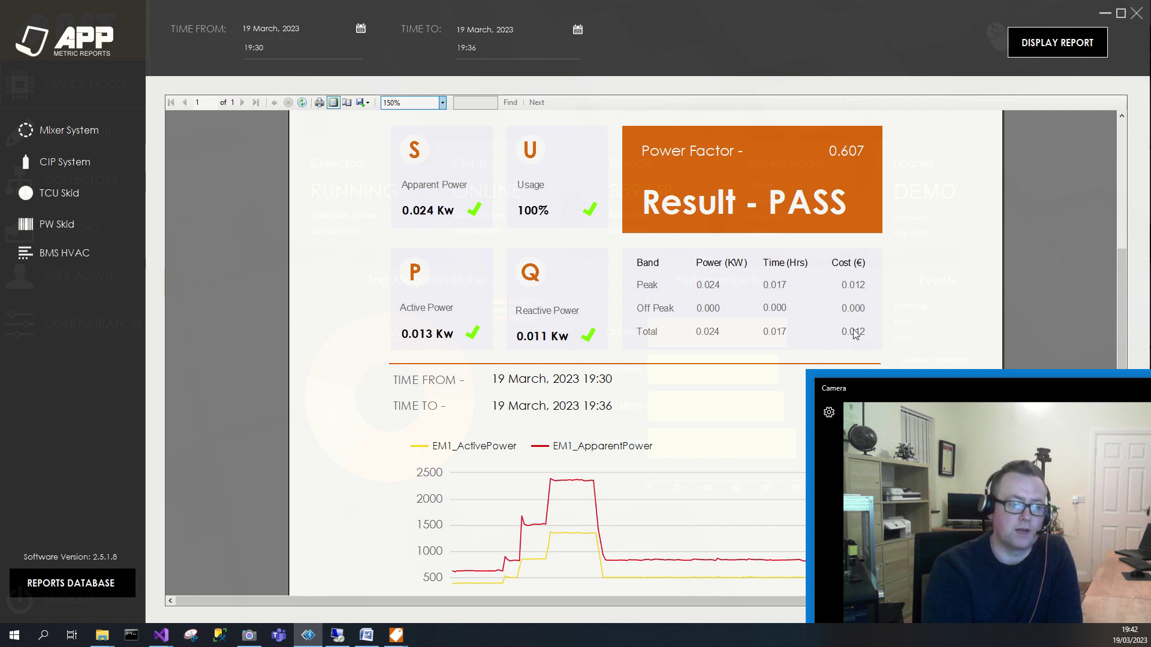
scroll(241, 271, "down", 2)
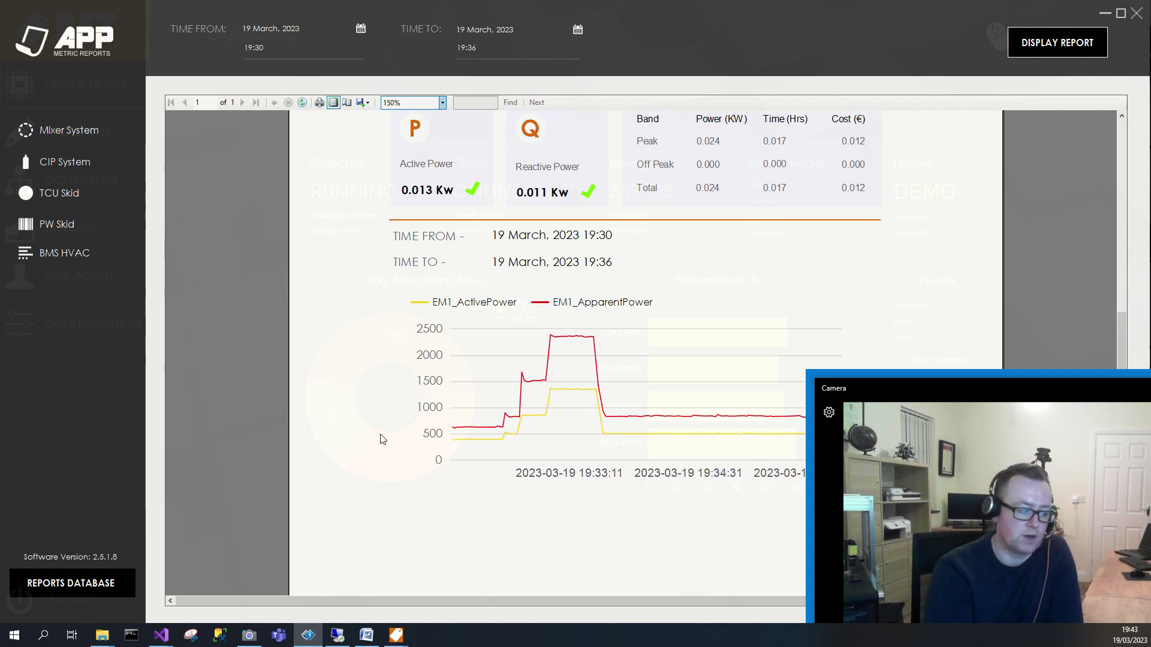
- Switch to the 192.168.1.20 remote desktop session and restart its Camera app to show the live equipment feed
left_click(336, 639)
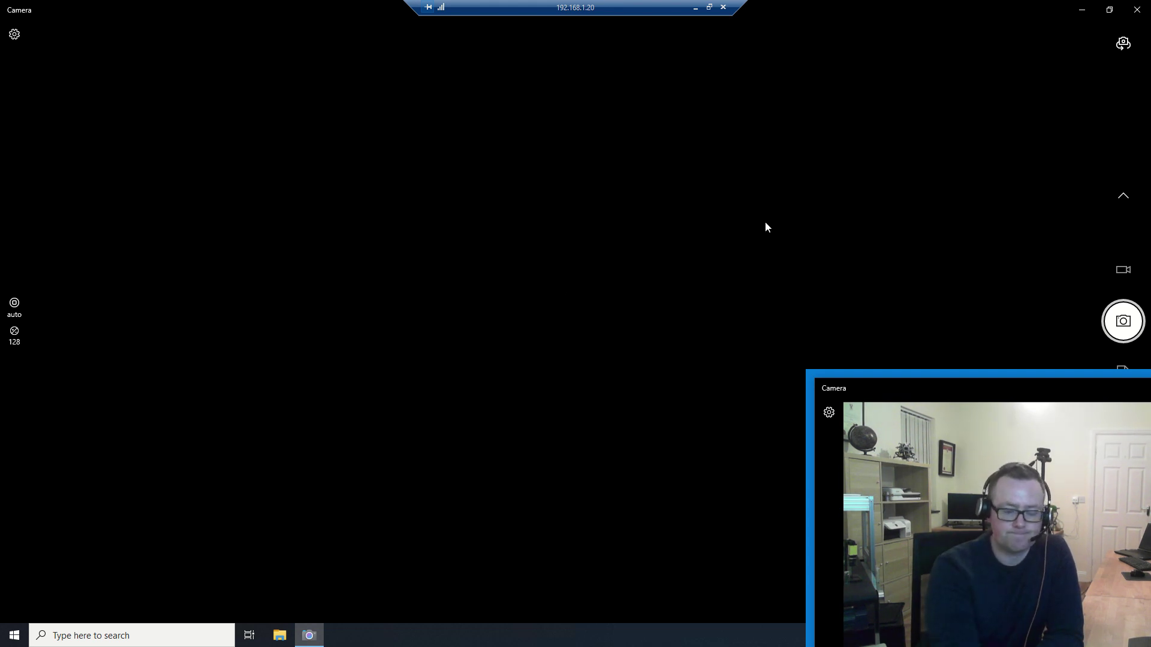
left_click_drag(955, 17, 1039, 22)
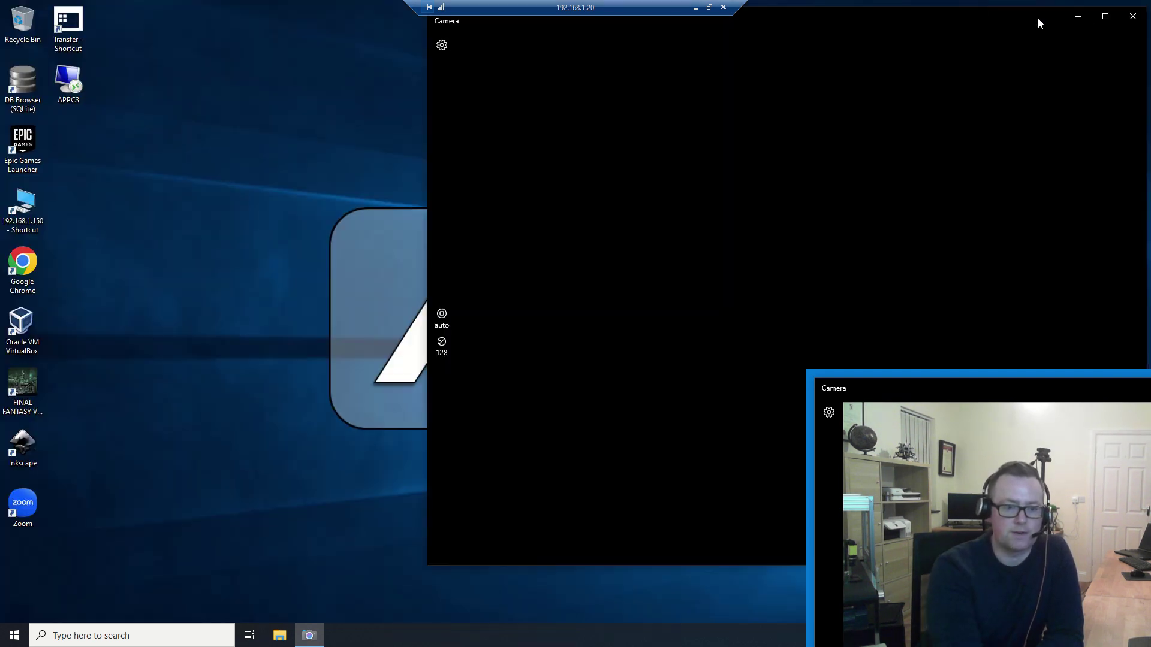
key("alt+F4")
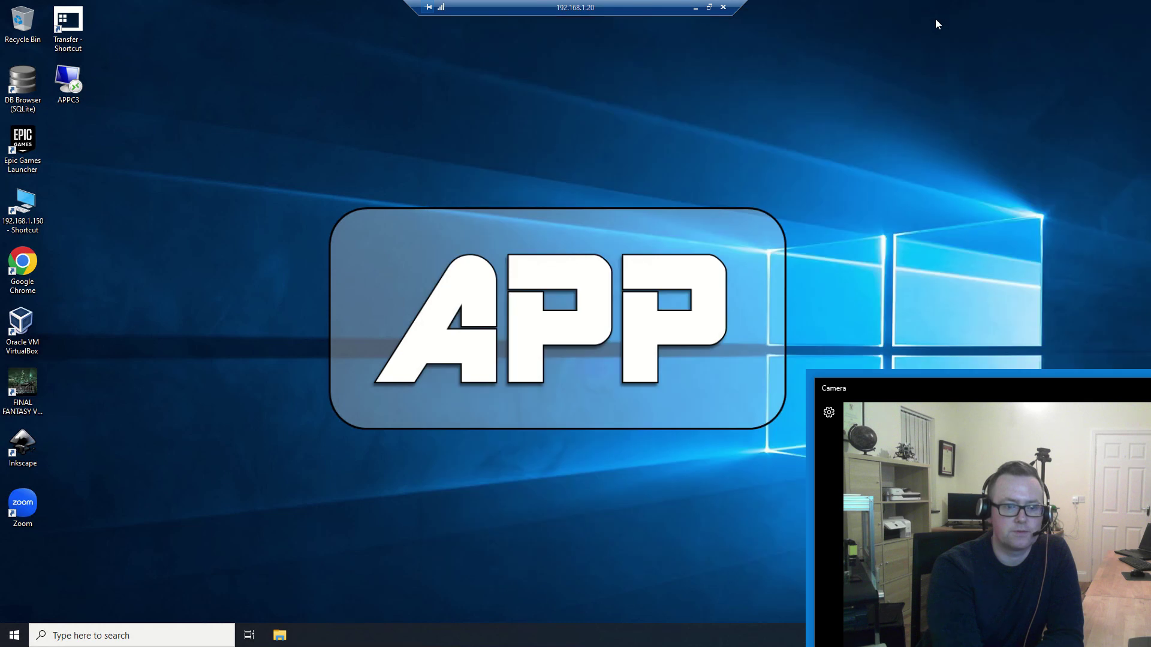
left_click(115, 635)
type("camer")
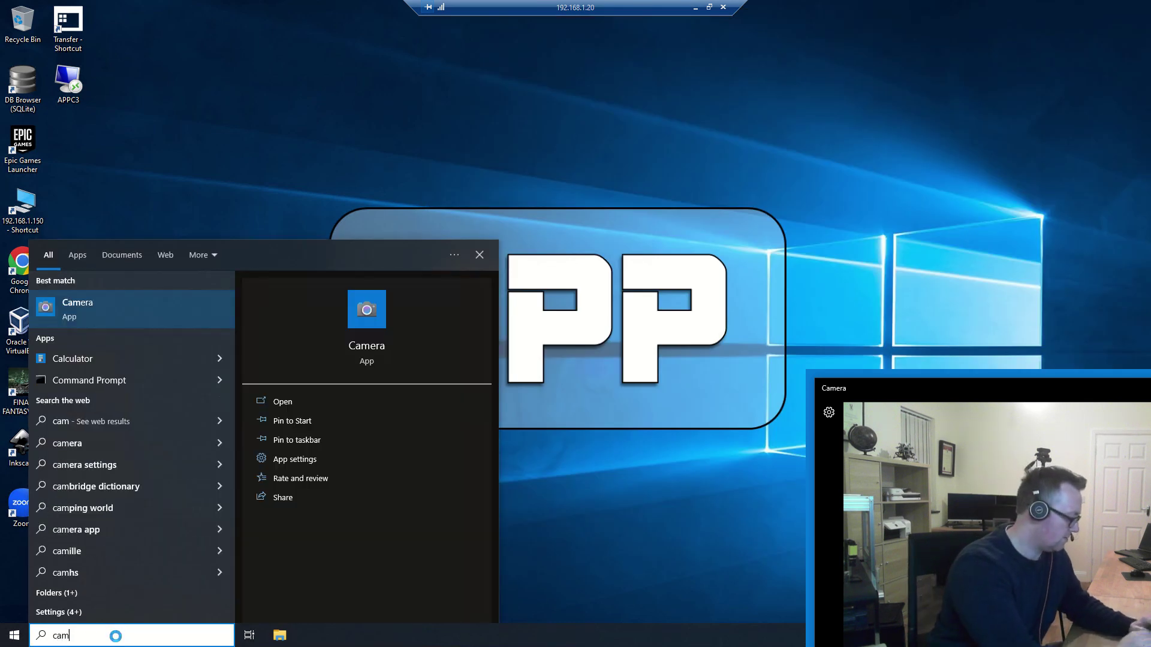
type("a")
key("Return")
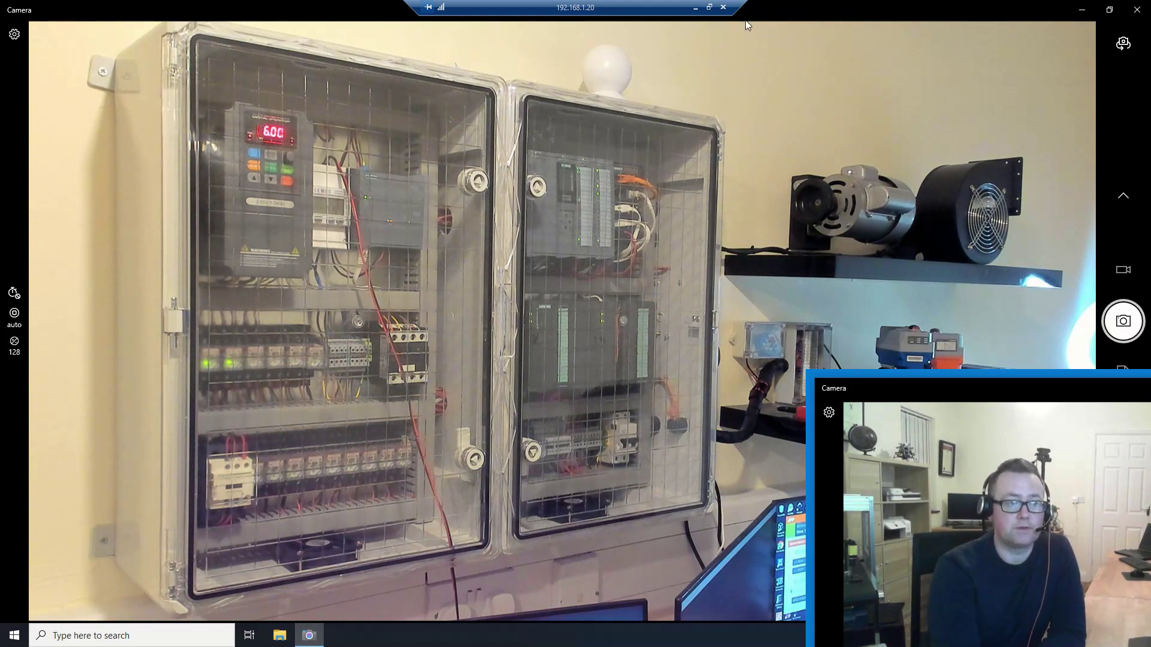
- Return to the historian dashboard and review the device nodes list and the EM1 energy meter tags in the Tag Editor
left_click(695, 7)
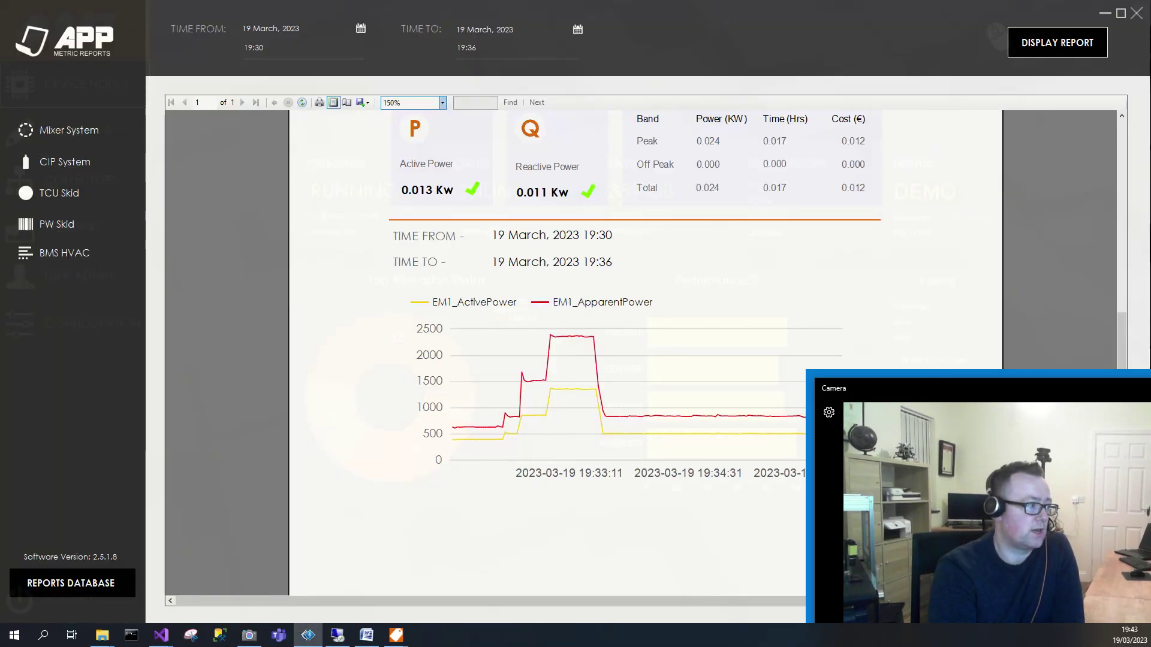
left_click(1105, 14)
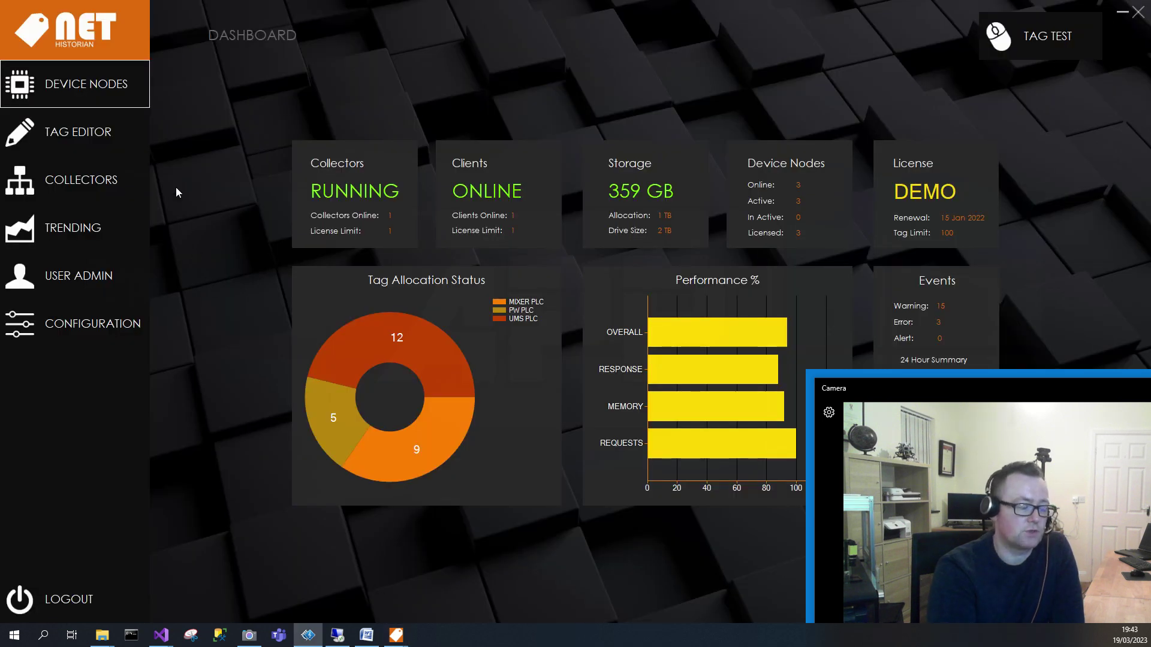
left_click(96, 93)
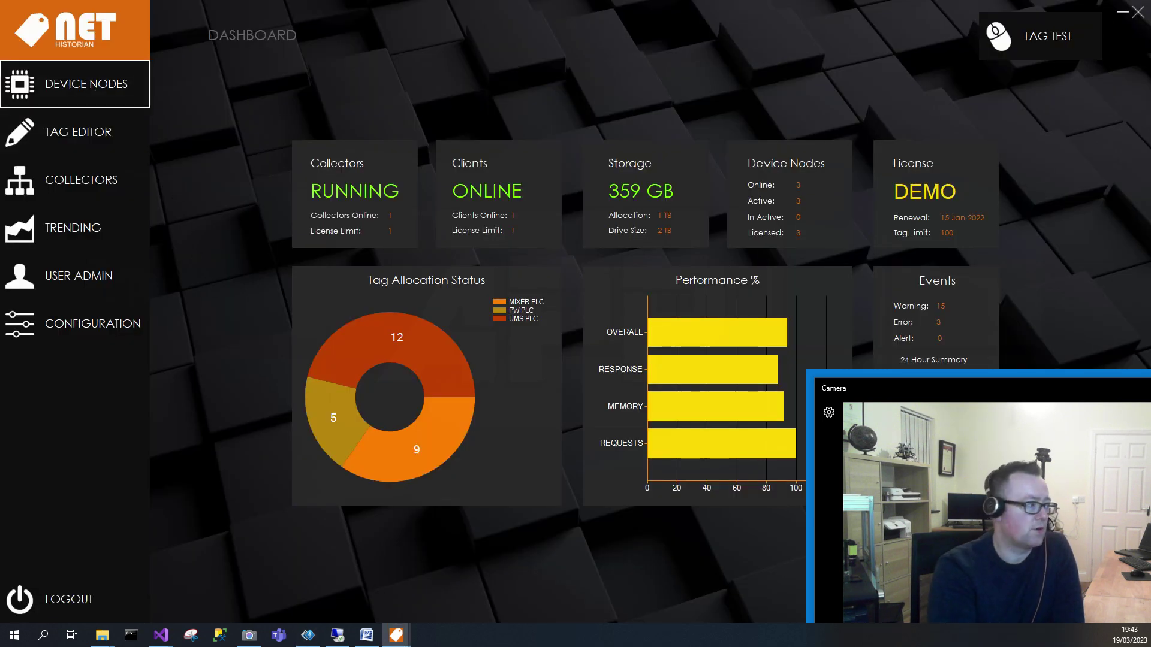
left_click_drag(422, 146, 644, 102)
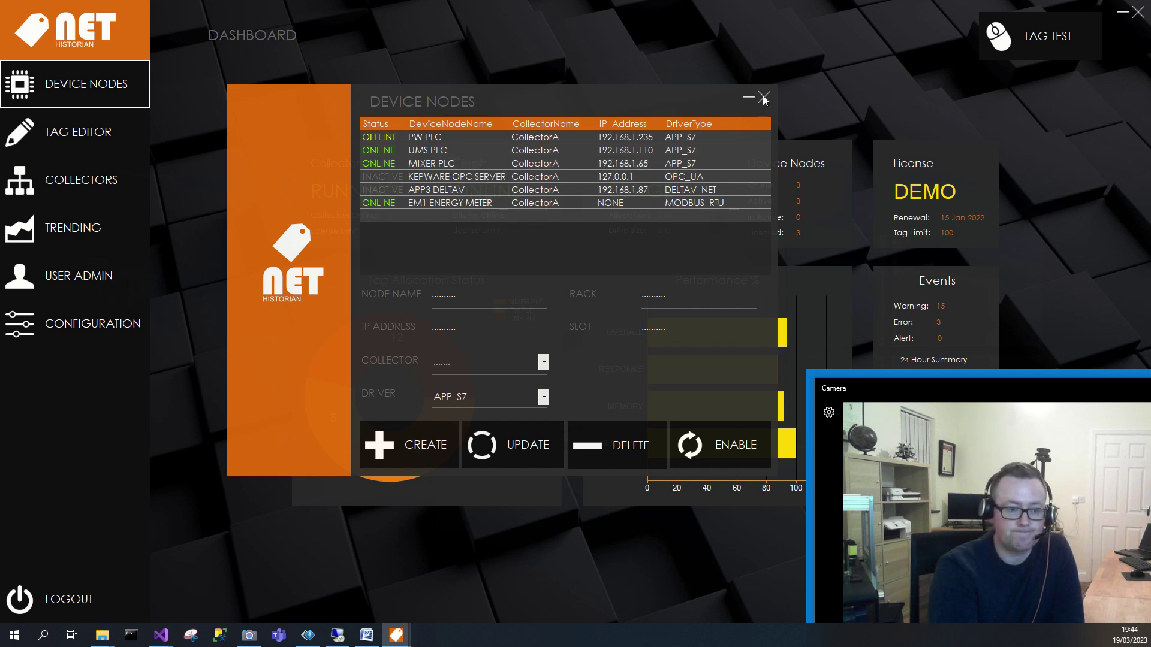
left_click(763, 98)
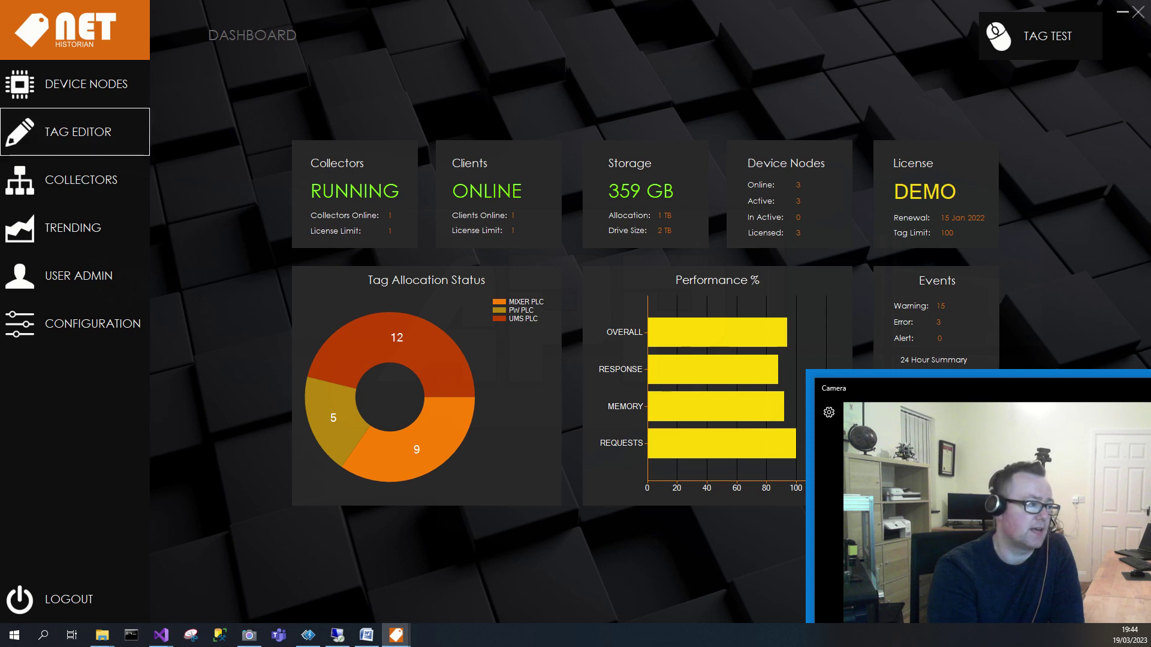
left_click(78, 132)
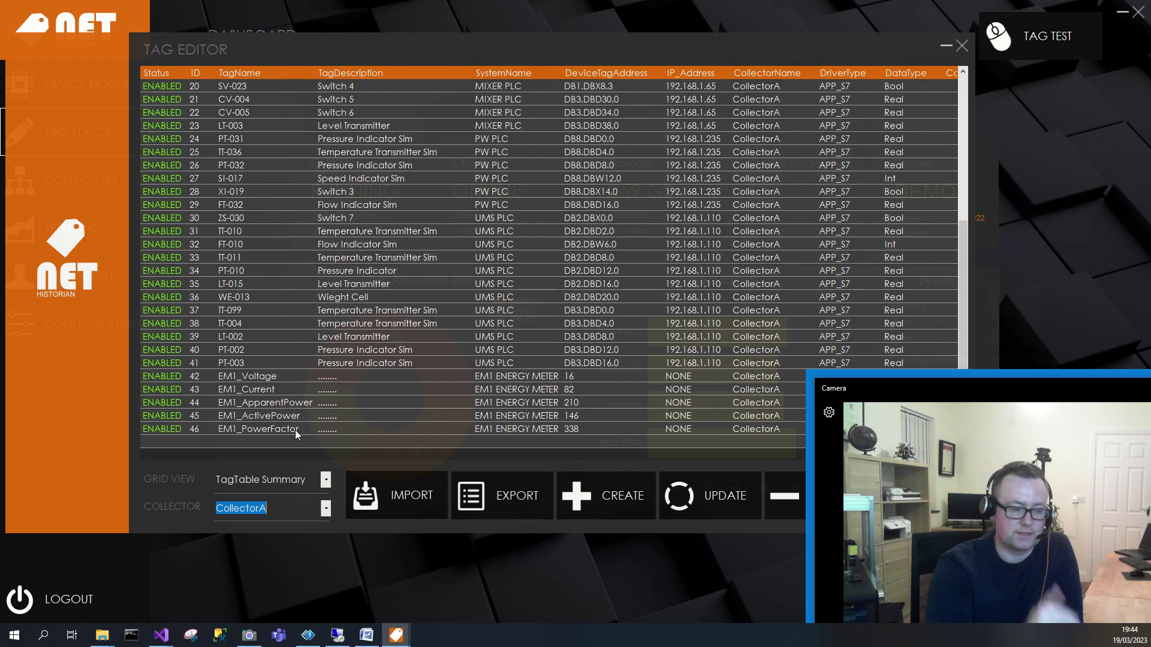
left_click(962, 46)
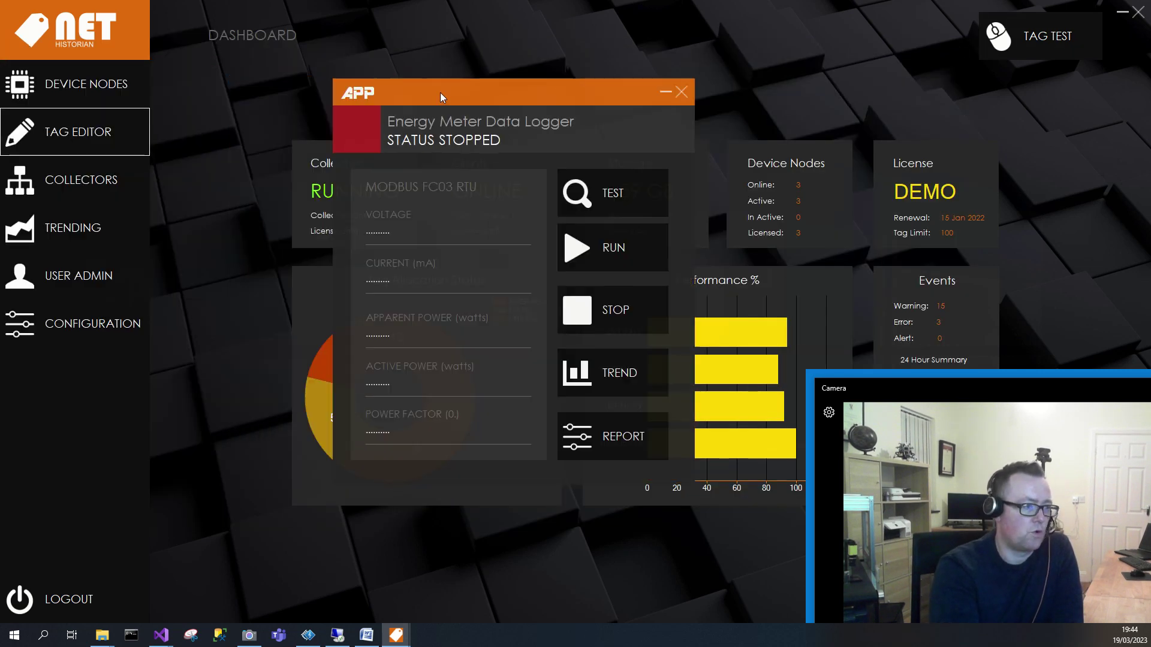
- Place the Energy Meter Data Logger over the remote camera feed and start its logging
left_click_drag(440, 92, 591, 165)
left_click(334, 637)
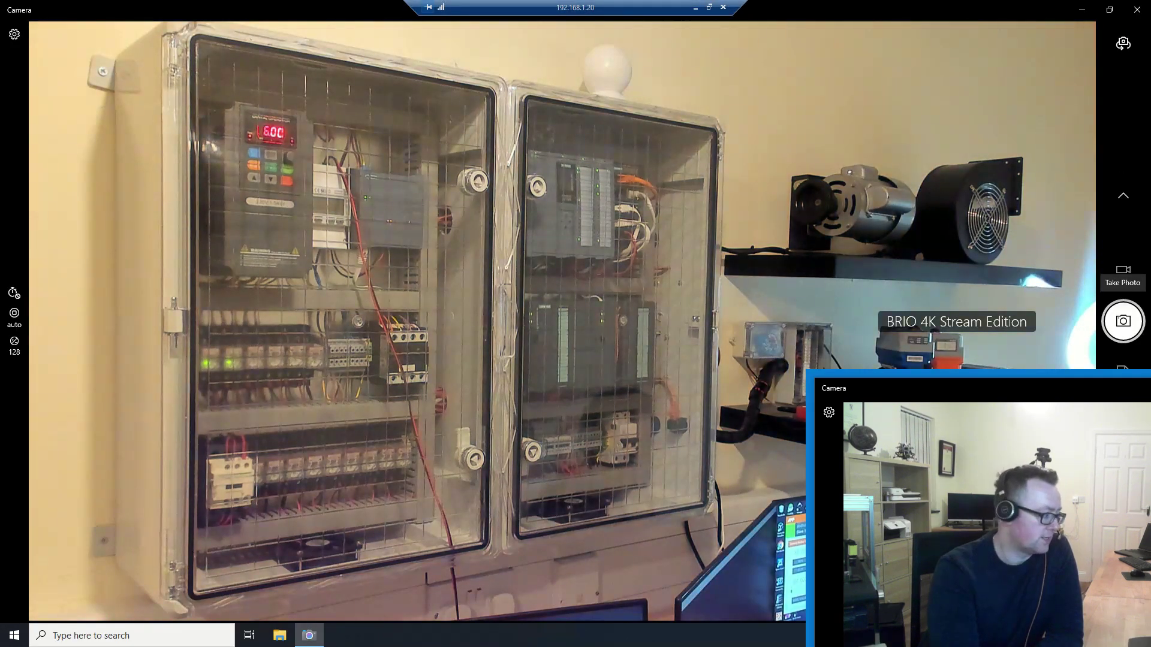
key("alt+Tab")
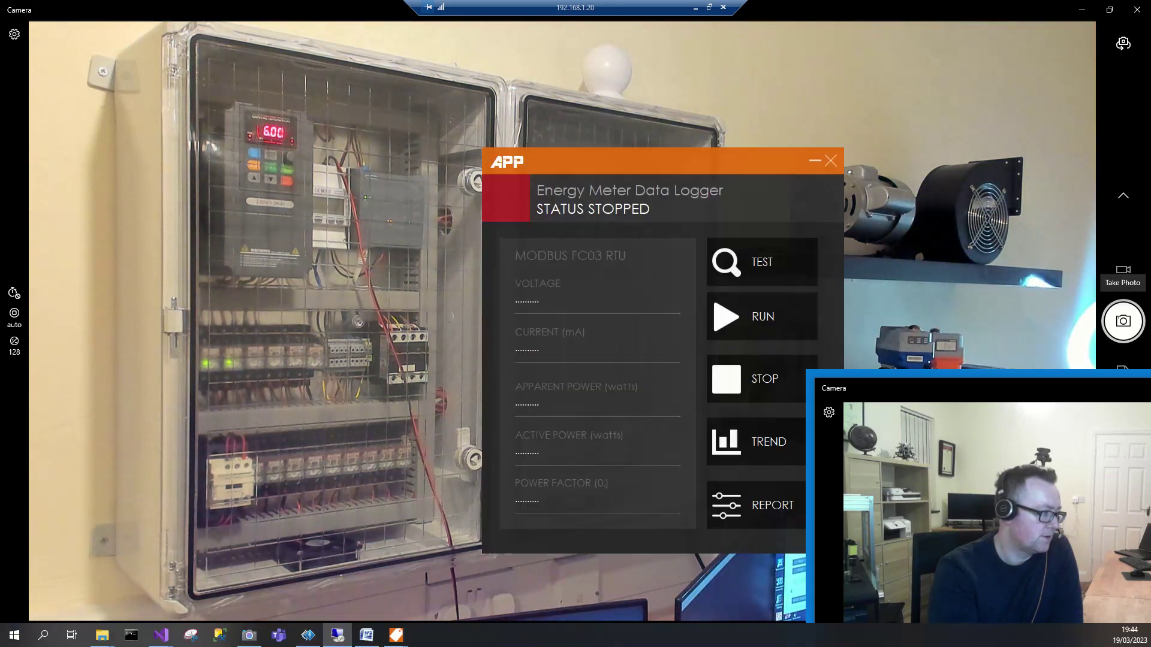
left_click_drag(720, 160, 664, 223)
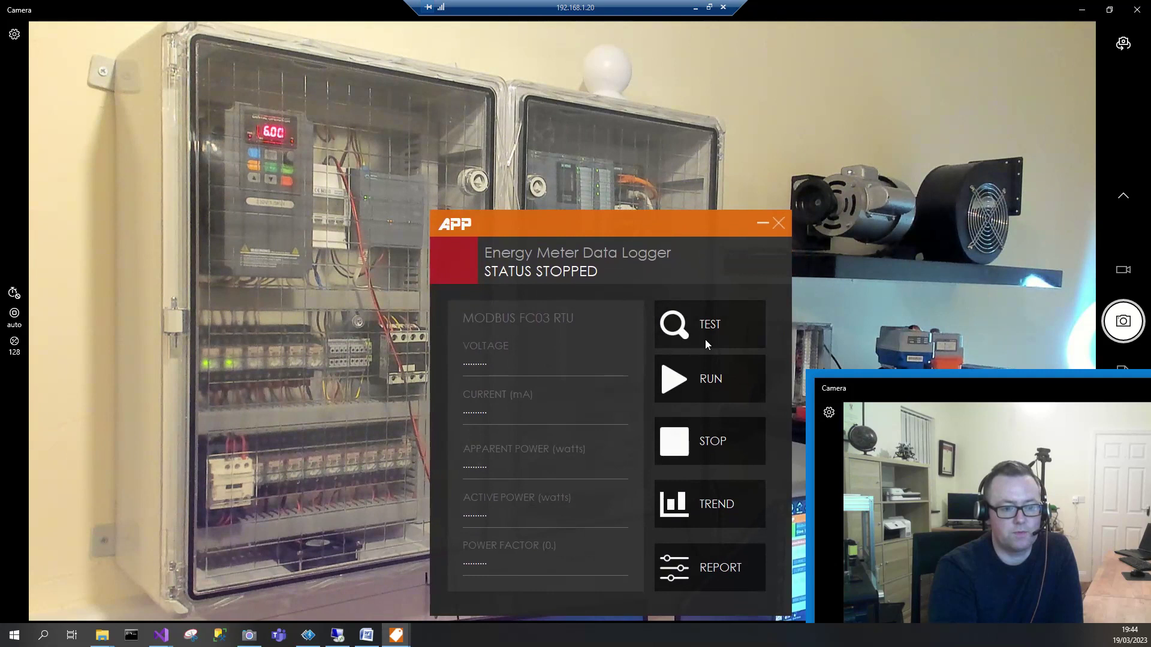
left_click(708, 384)
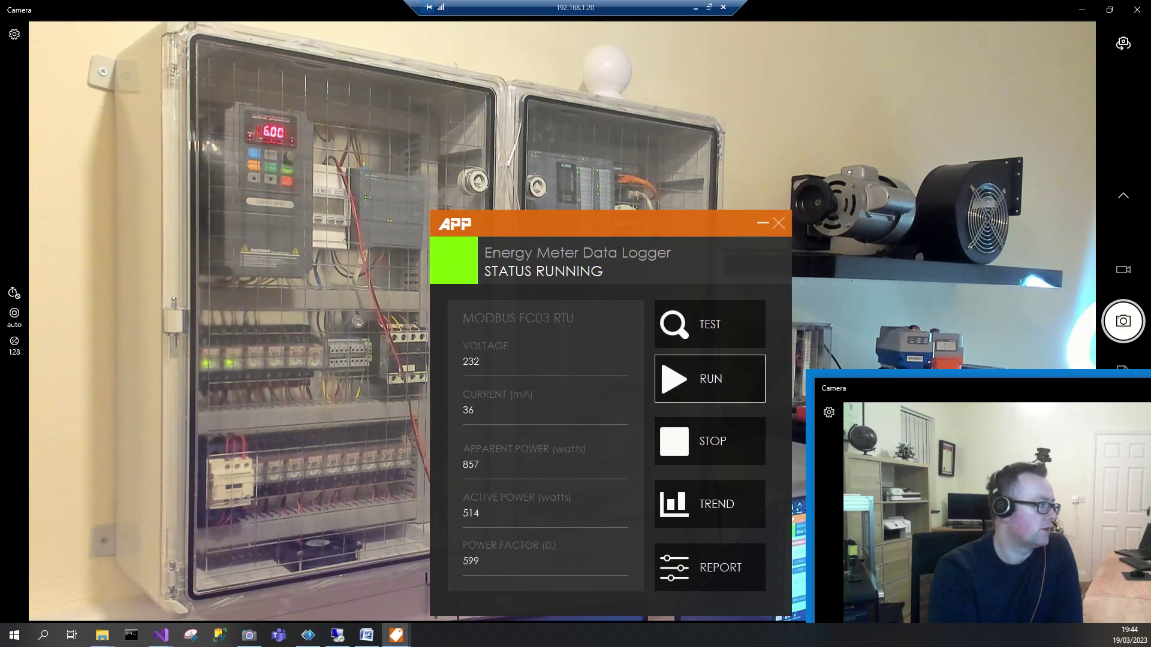
- Place the Siemens Modbus VFD control beside the logger and write SC-001 speeds of about 26 Hz and about 11 Hz in turn
left_click_drag(1, 173, 219, 288)
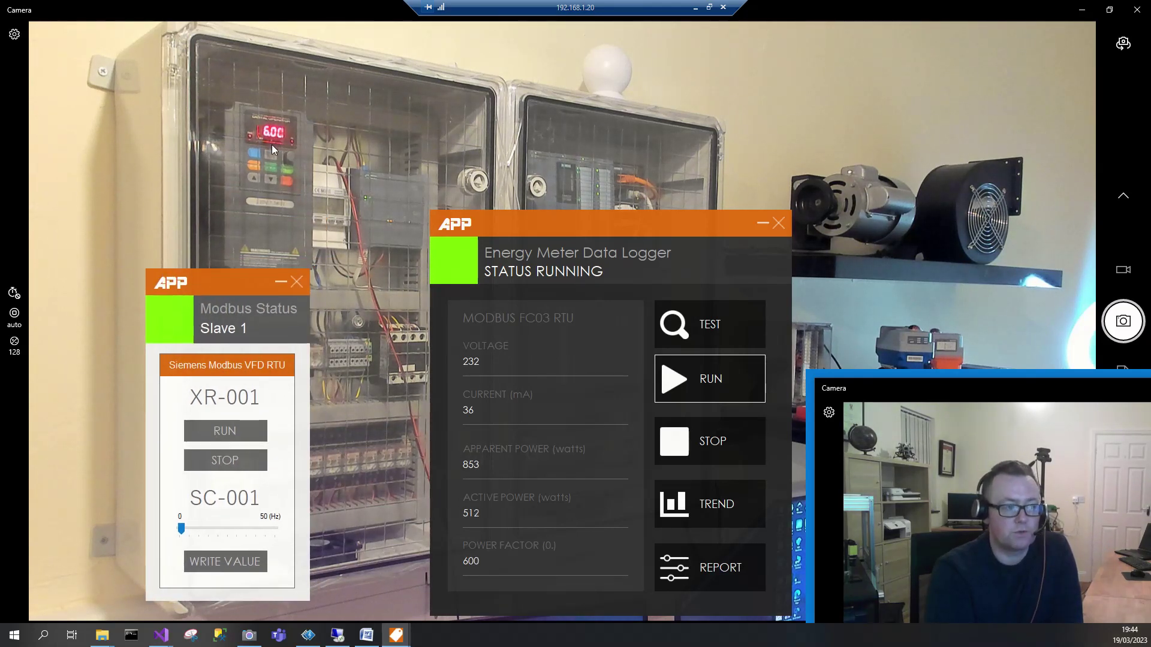
left_click_drag(237, 283, 209, 235)
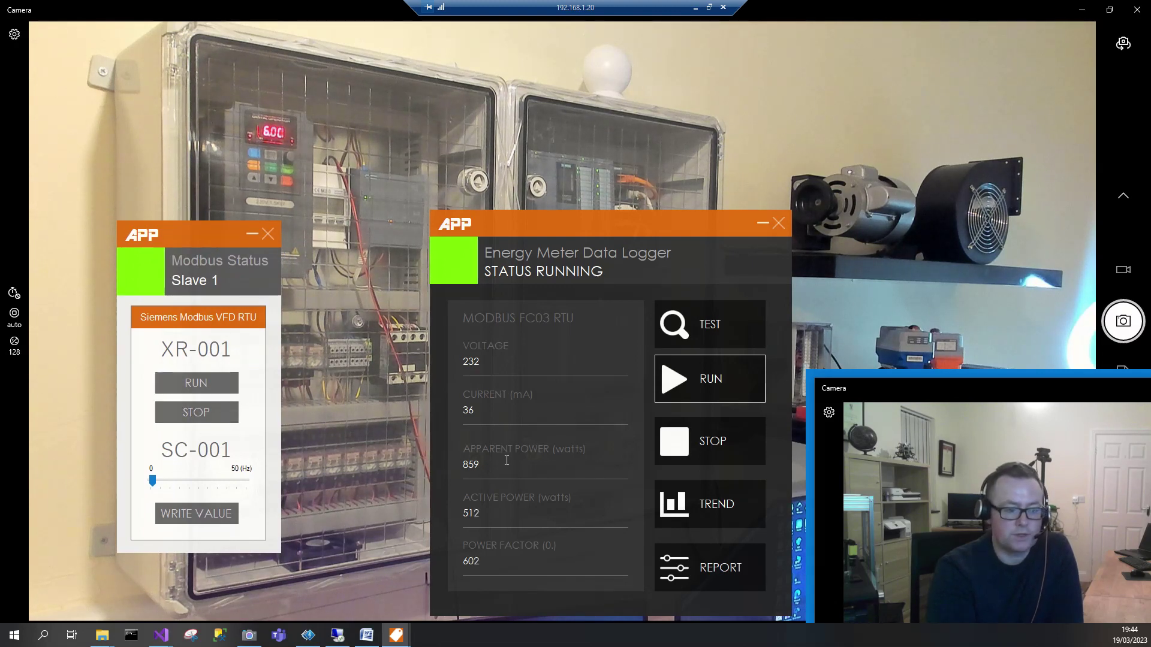
left_click_drag(152, 480, 200, 480)
left_click(200, 519)
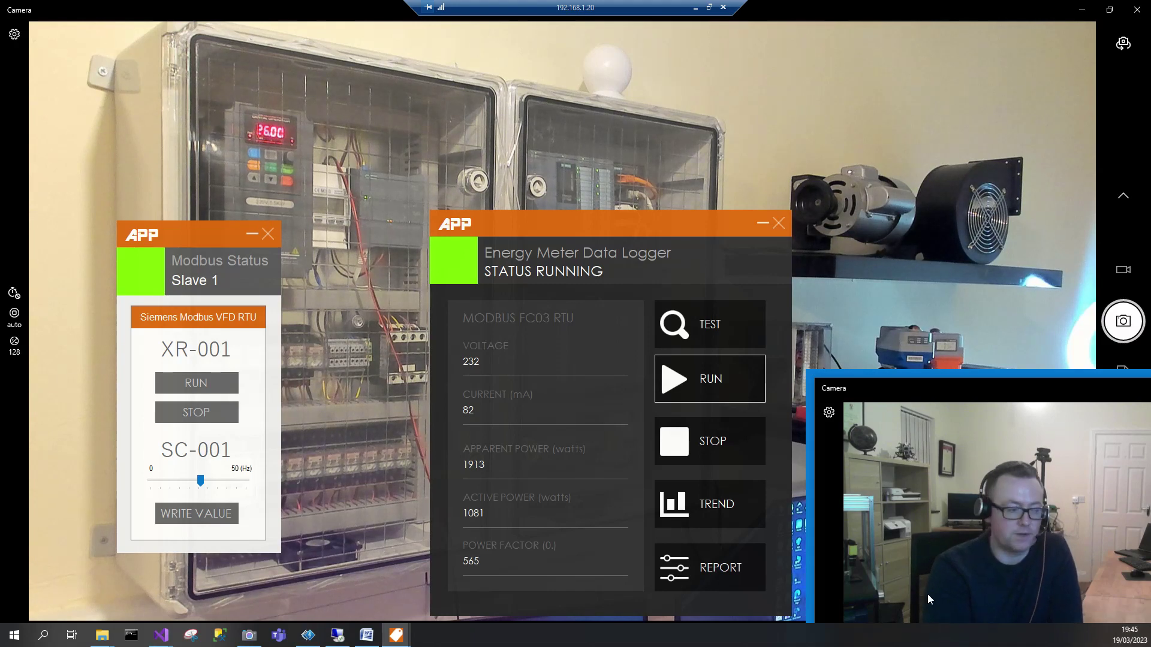
left_click_drag(201, 480, 172, 480)
left_click(188, 519)
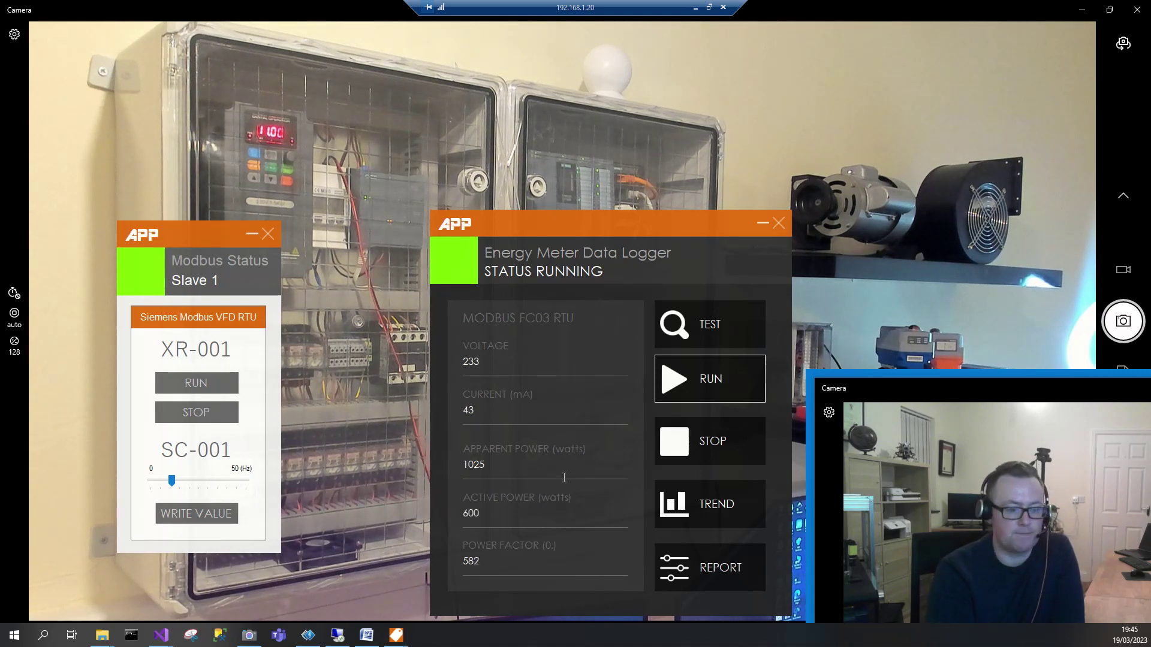
- Open the trend tool from the data logger and add the EM1_ApparentPower tag of the EM1 ENERGY METER node
left_click(752, 516)
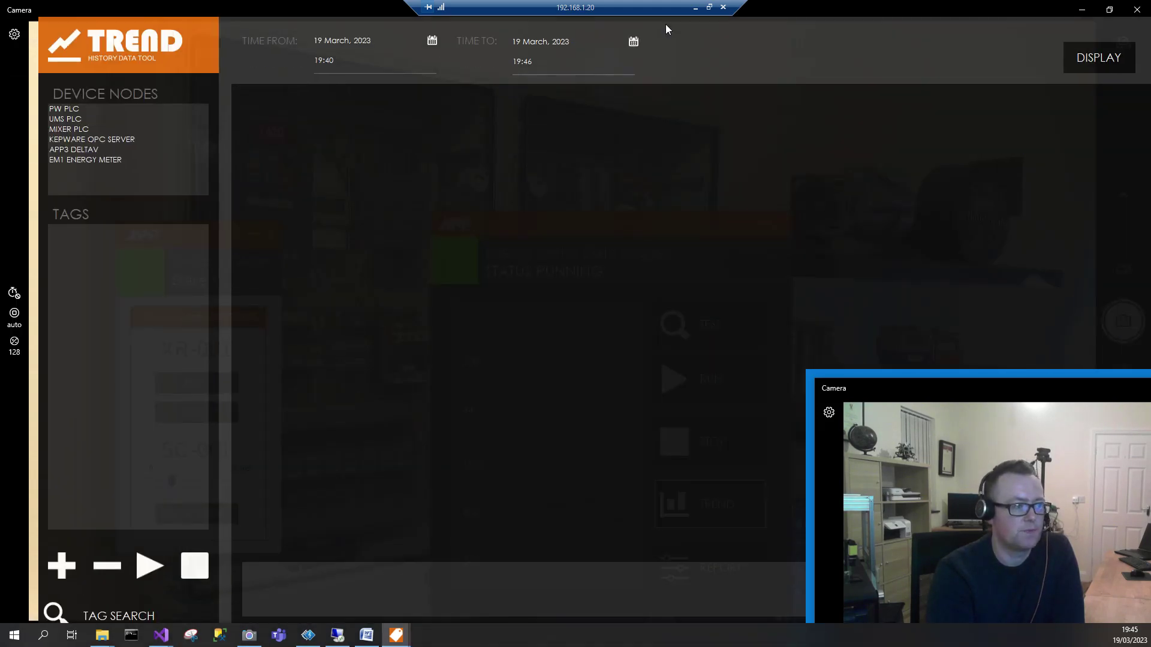
left_click_drag(665, 29, 630, 18)
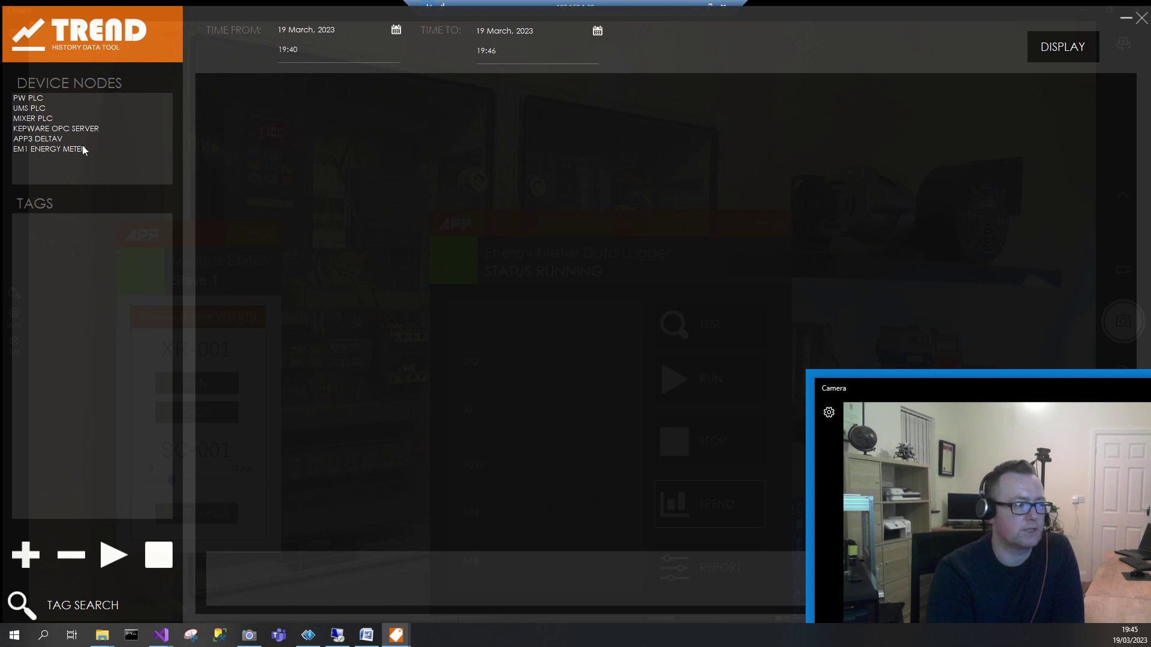
left_click(76, 150)
left_click(83, 240)
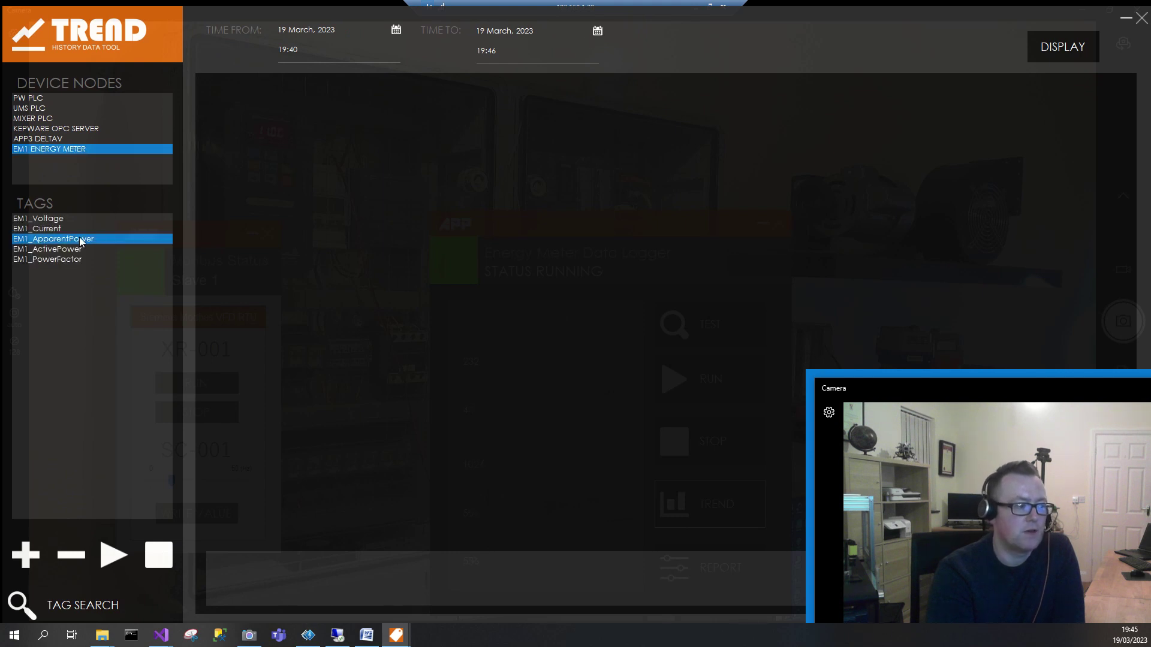
left_click(26, 555)
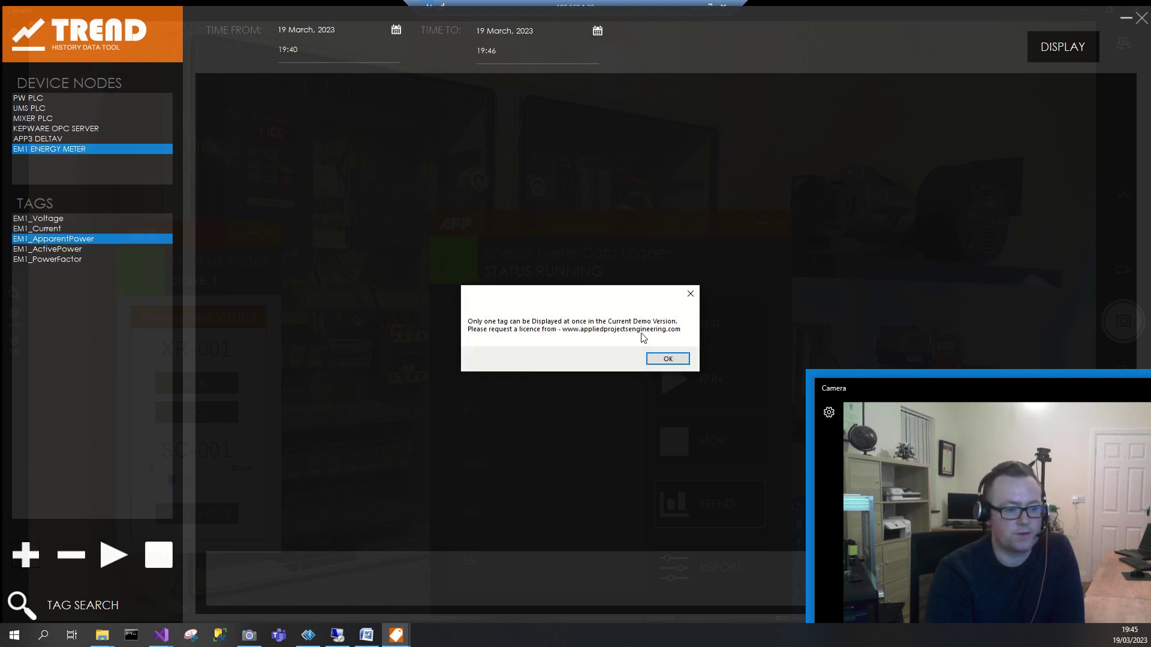
left_click(666, 360)
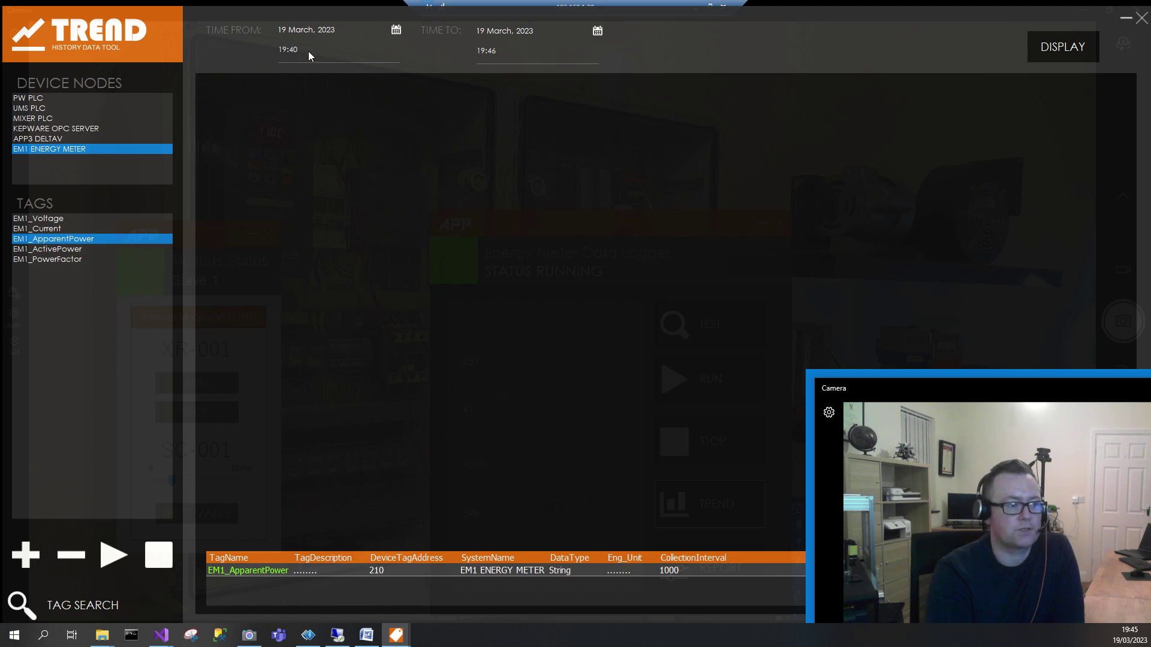
- Set the trend's start time to 19:44 and plot the apparent power history
key("BackSpace")
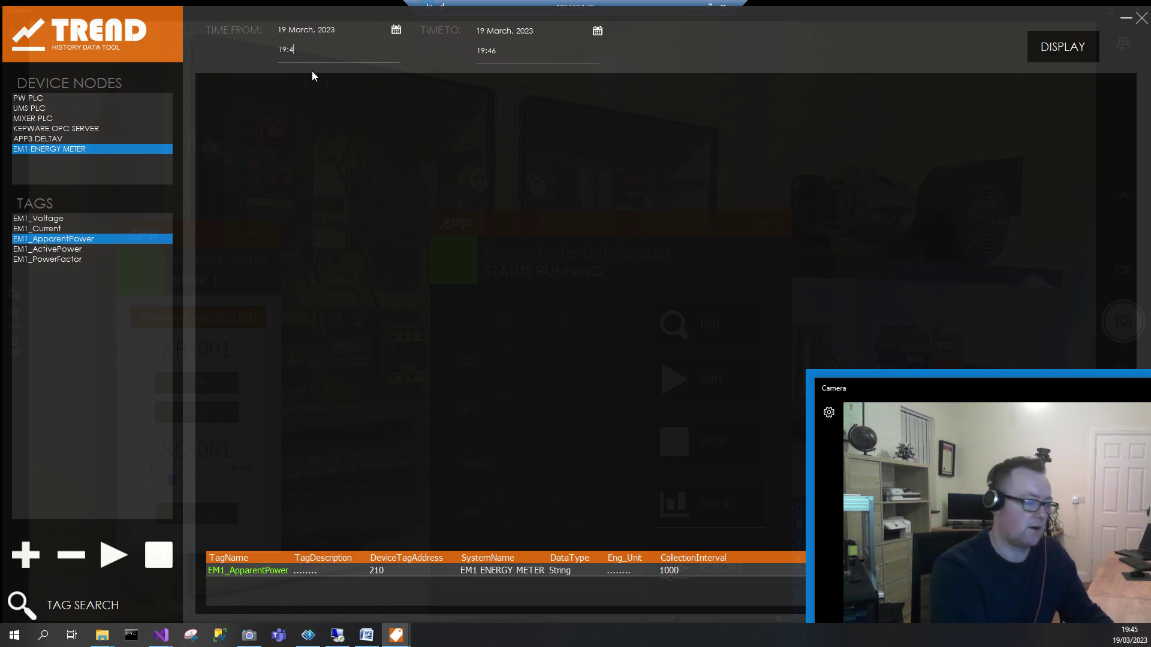
type("4")
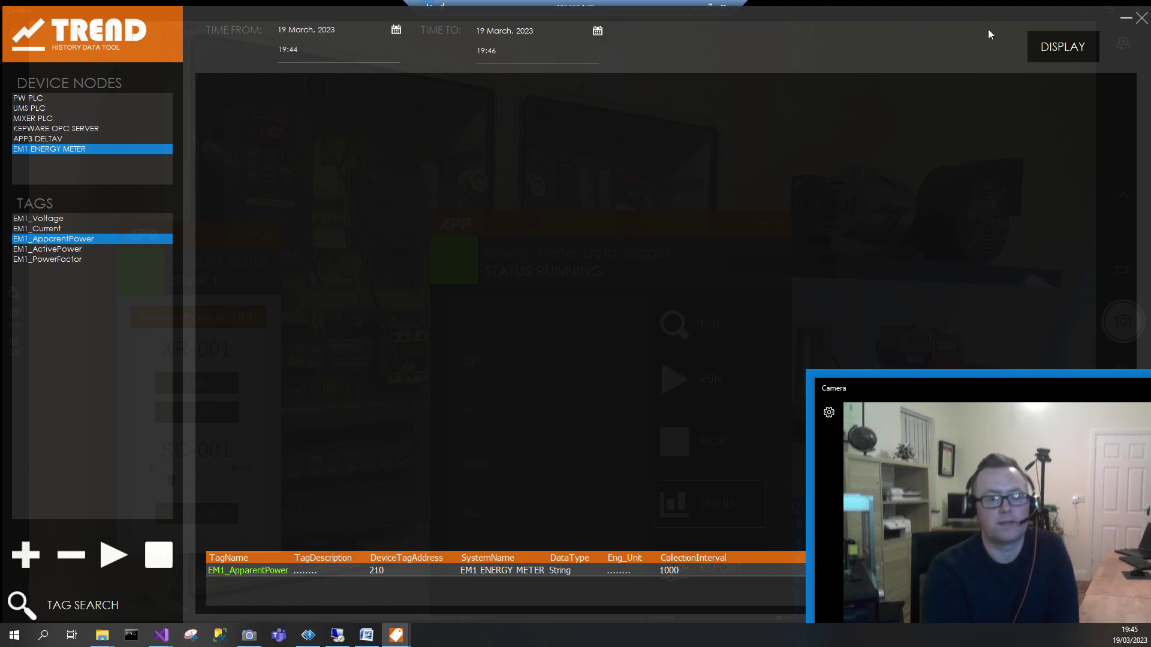
left_click(1057, 49)
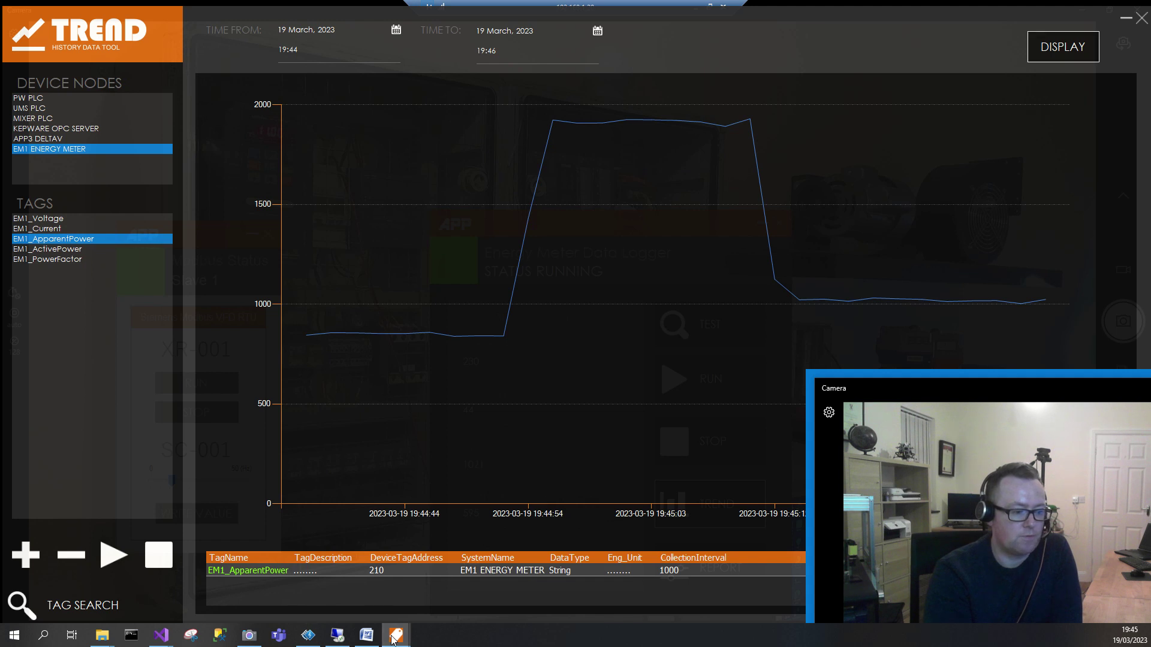
- Bring up the VFD control over the trend, write an SC-001 speed of about 40 Hz and refresh the apparent power plot
mouse_move(396, 635)
left_click(394, 601)
left_click_drag(272, 243, 268, 182)
left_click(226, 423)
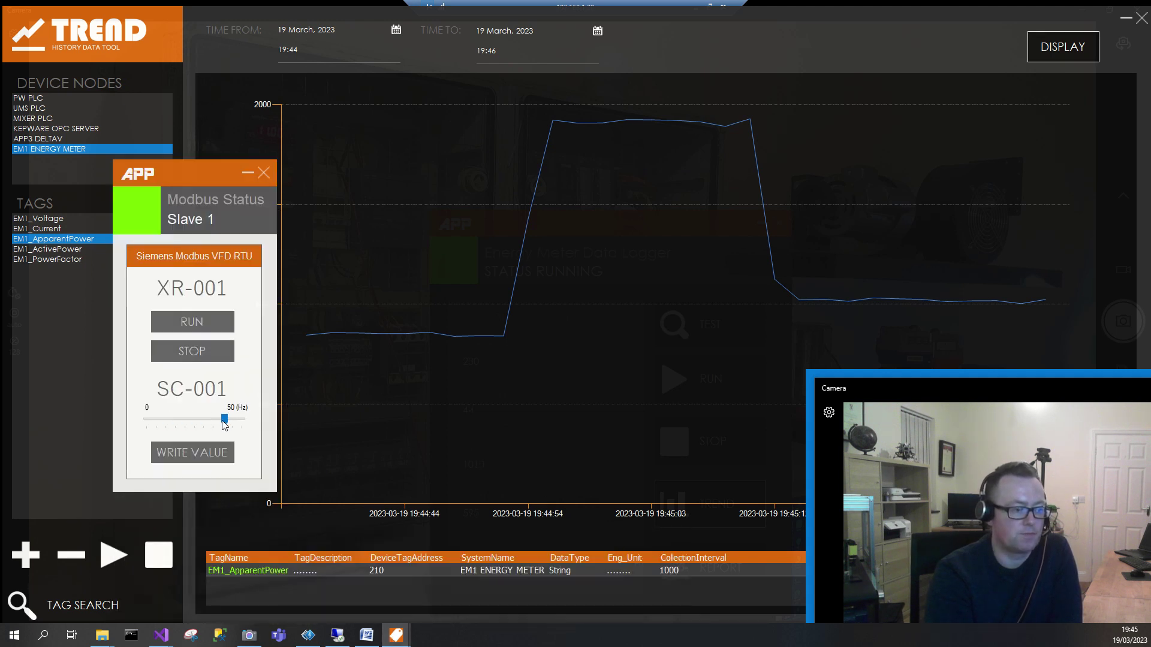
left_click(206, 457)
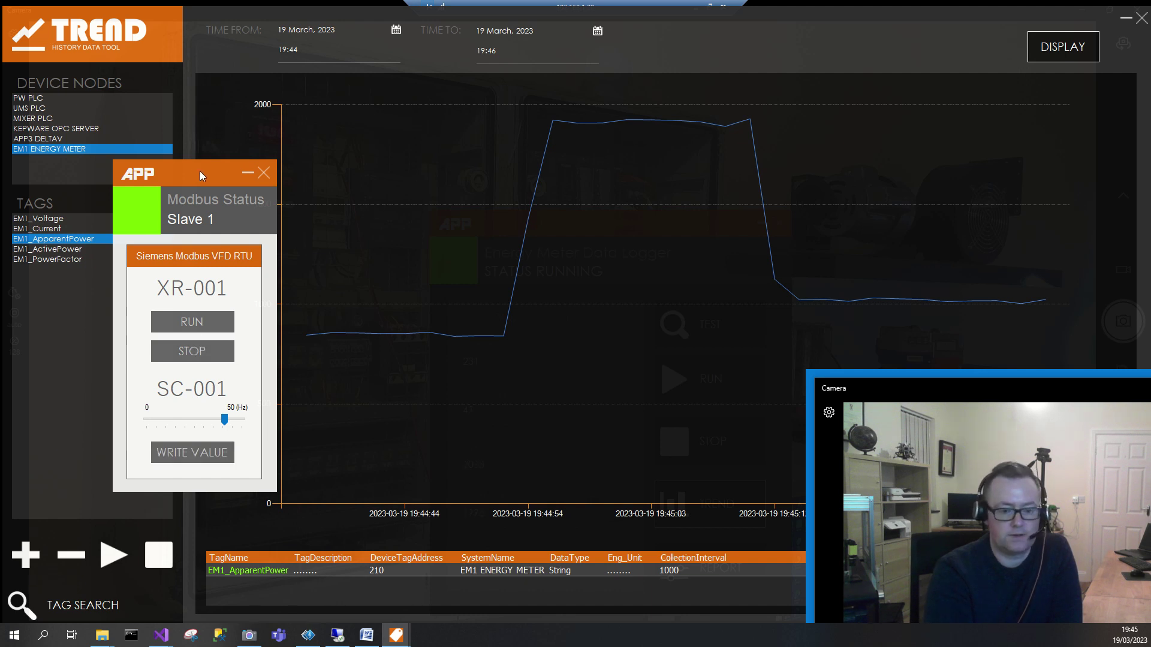
left_click(1064, 50)
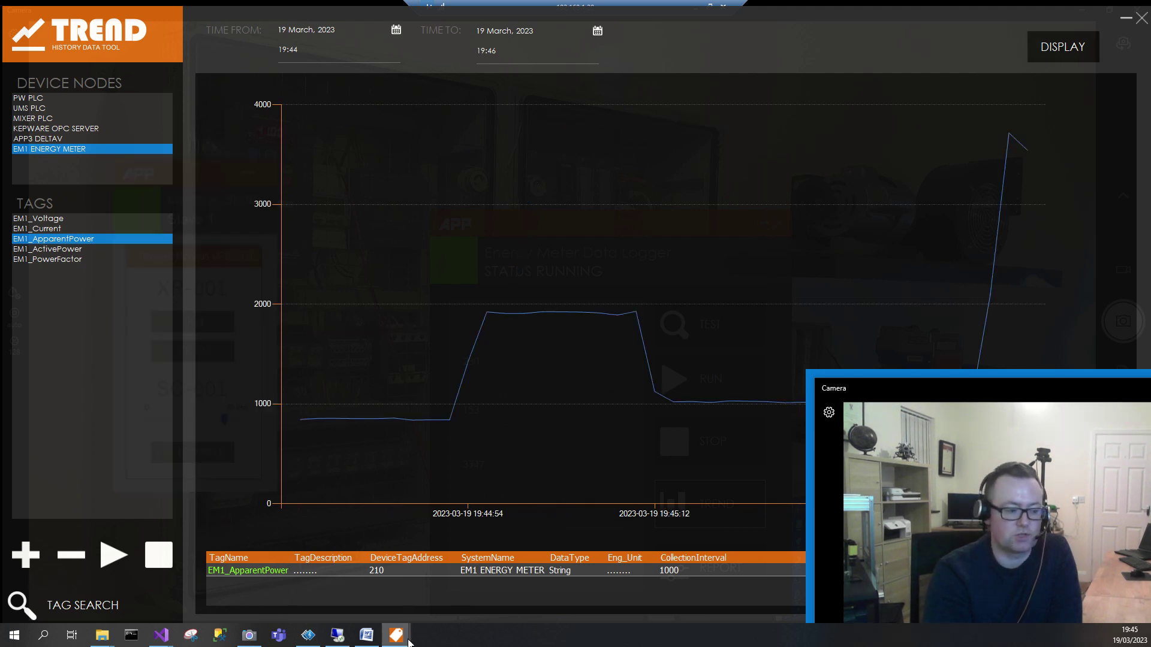
- Bring the Siemens Modbus VFD control over the trend and write an SC-001 speed of about 6 Hz
mouse_move(400, 643)
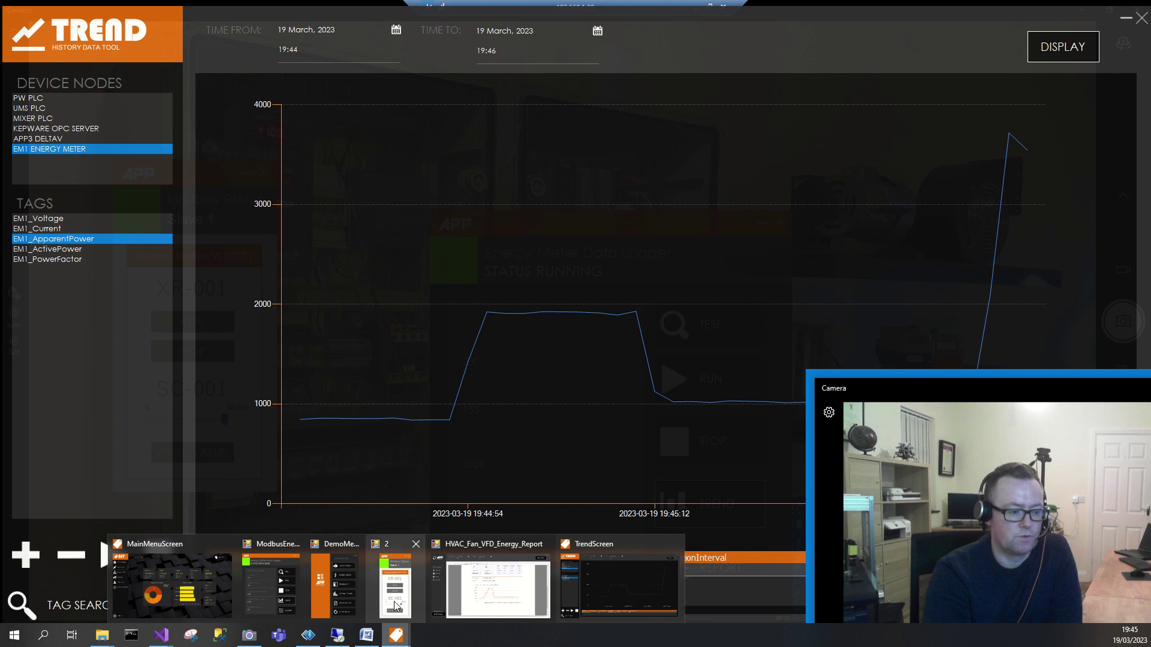
left_click(395, 584)
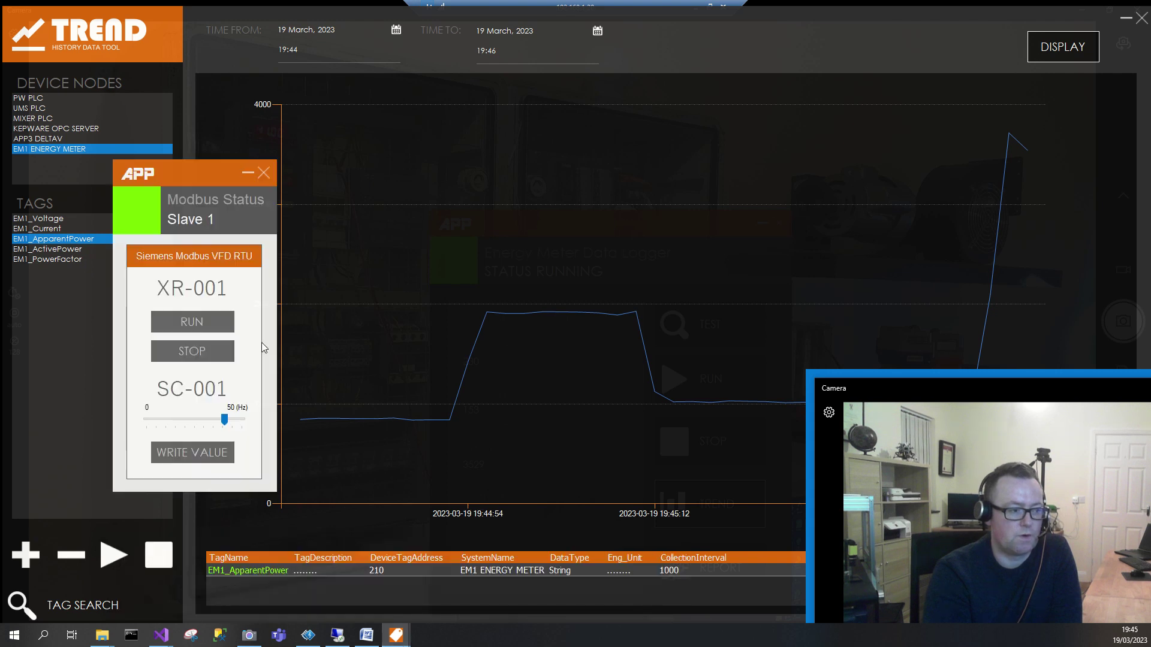
left_click(157, 420)
left_click(197, 453)
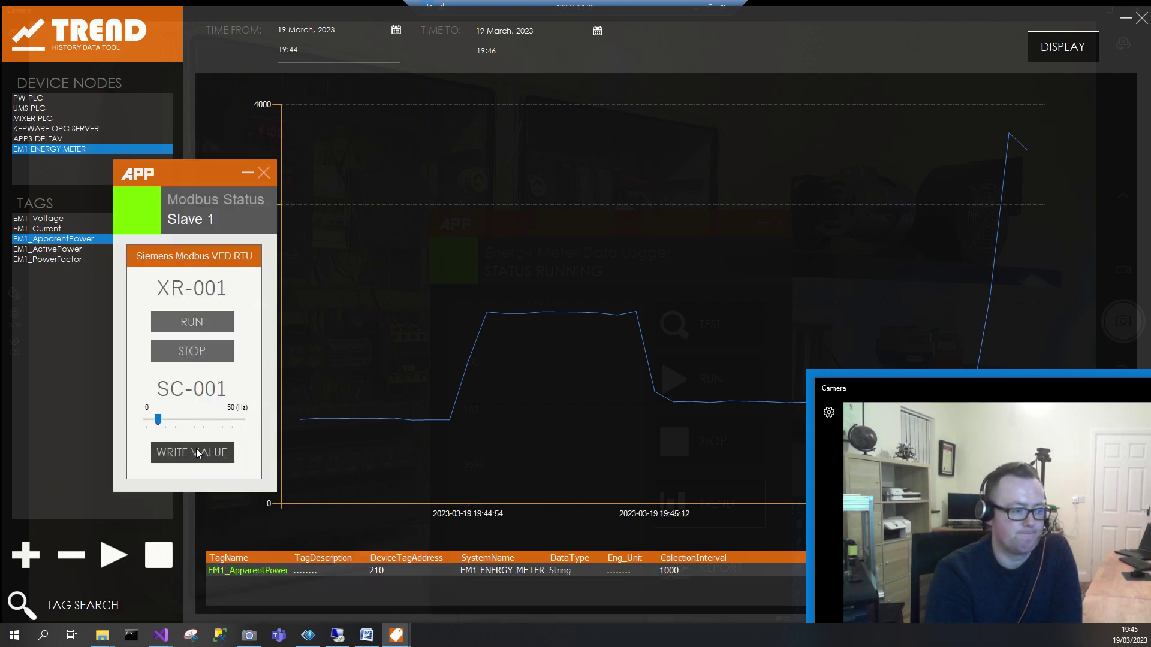
left_click(197, 452)
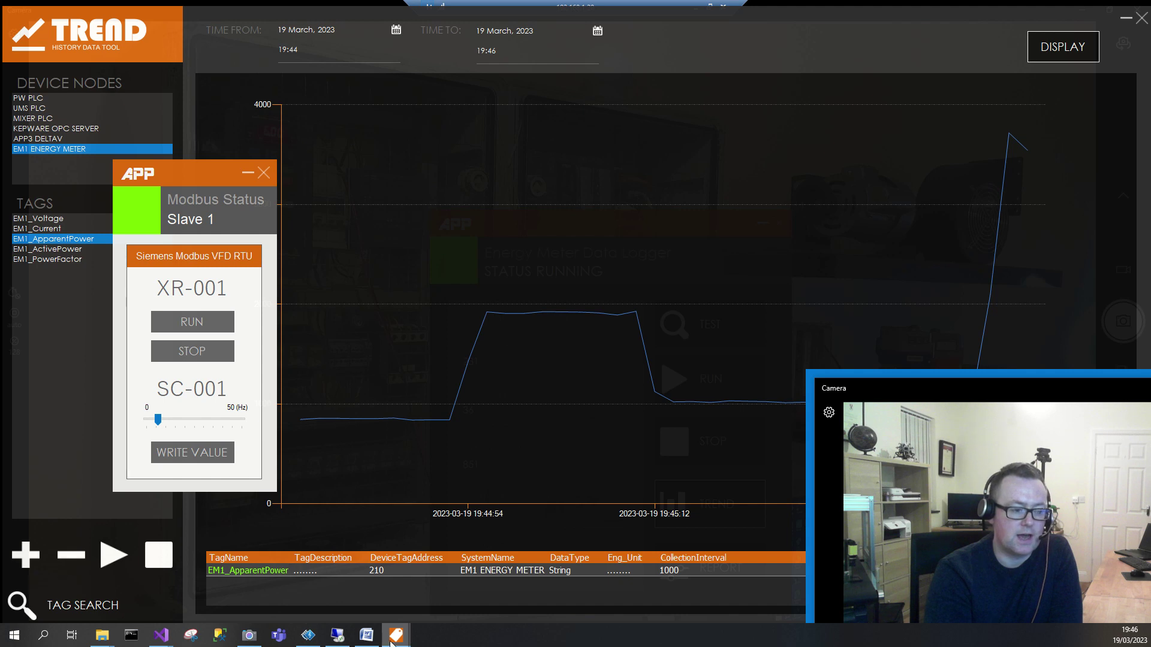
- Switch to the HVAC fan VFD energy report, set its period from 19:45 to 19:46 and display the report through to its power chart
mouse_move(391, 643)
left_click(507, 597)
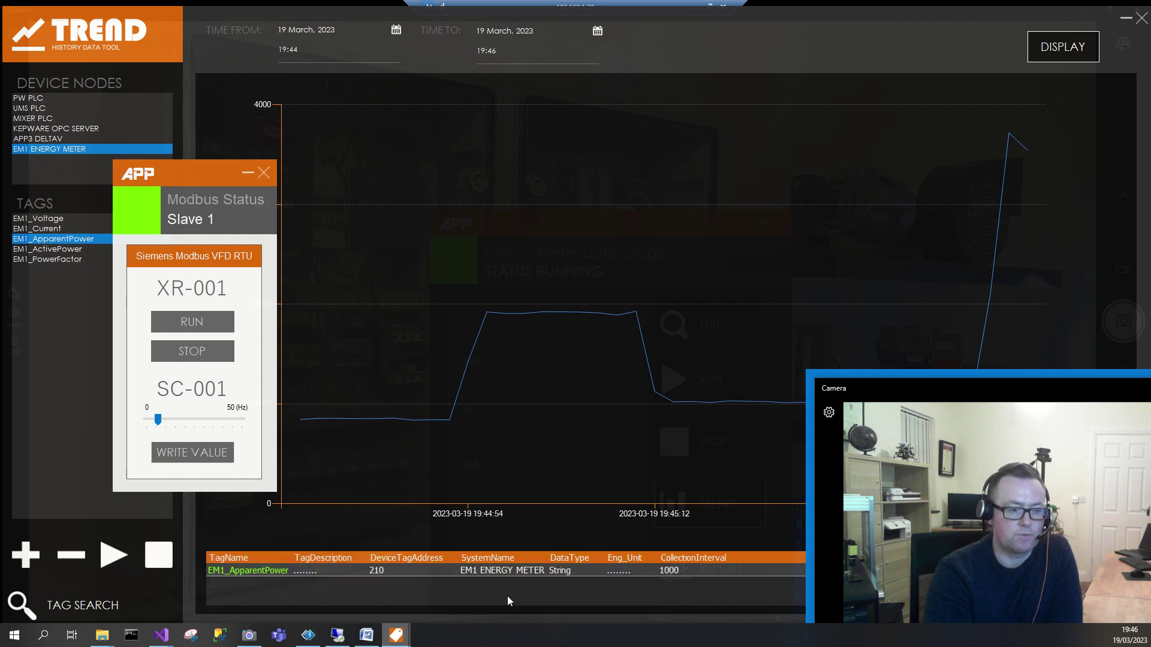
scroll(246, 211, "up", 2)
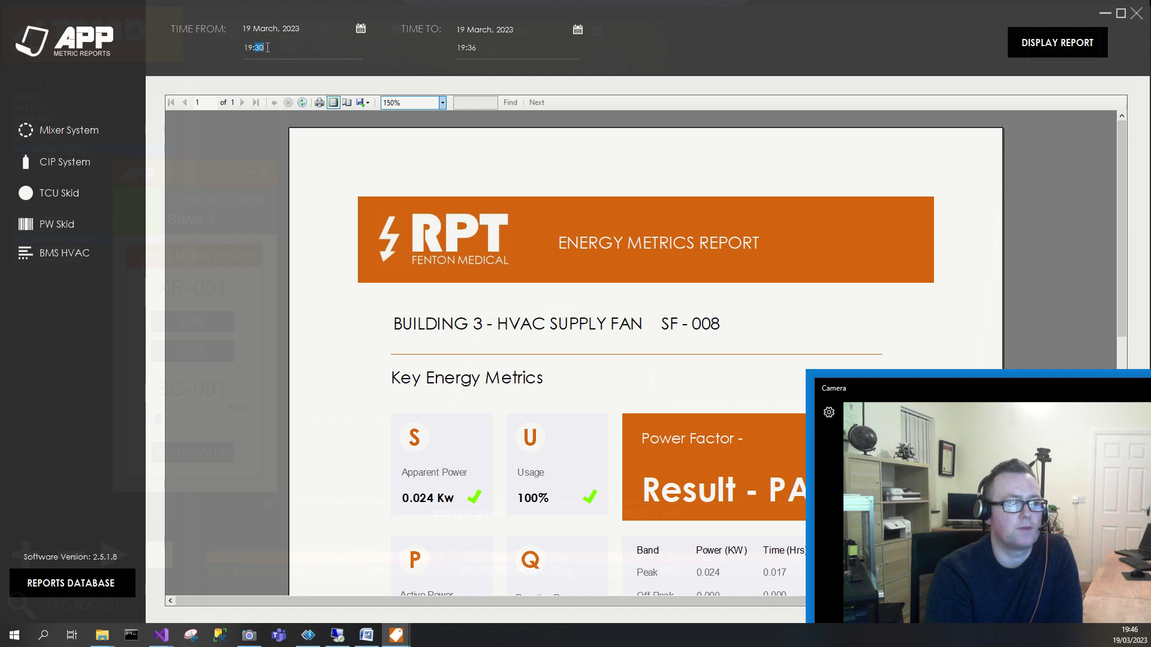
type("45")
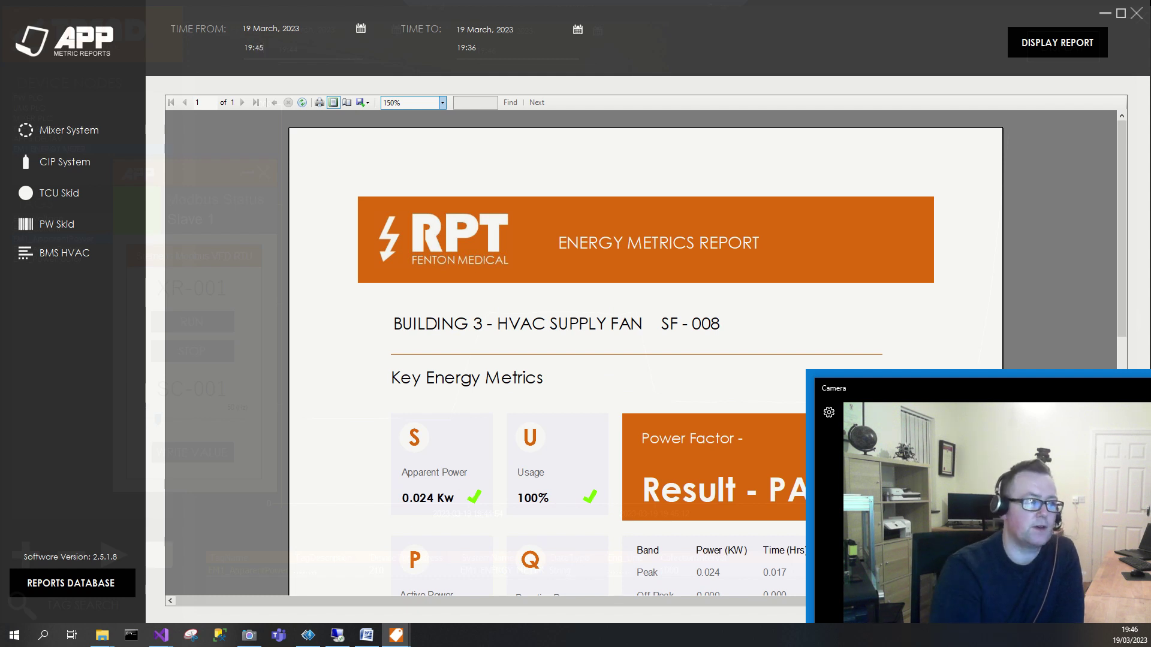
double_click(471, 47)
type("4")
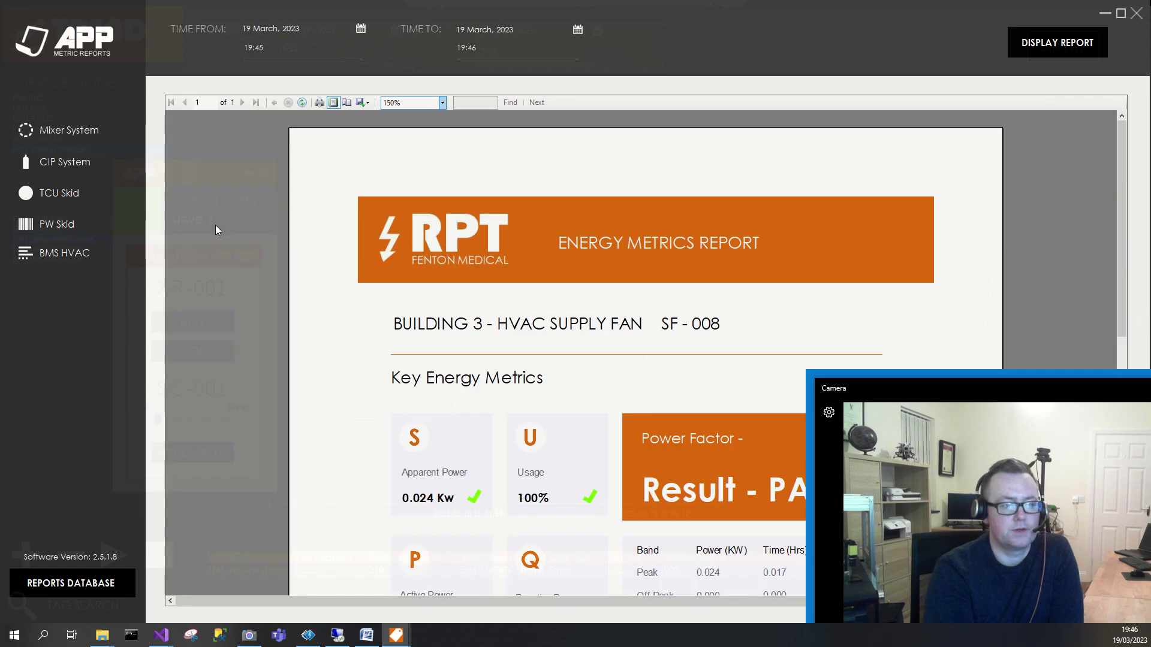
scroll(215, 245, "down", 3)
scroll(215, 261, "down", 8)
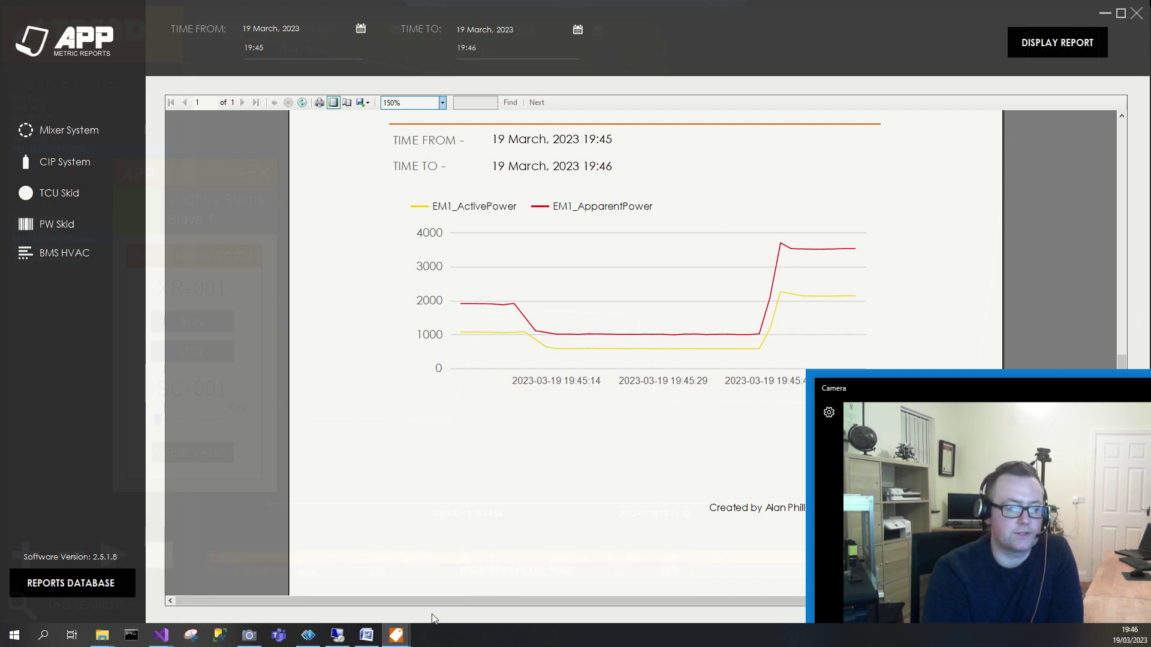
- Bring the trend history tool forward and close it
mouse_move(395, 634)
left_click(609, 583)
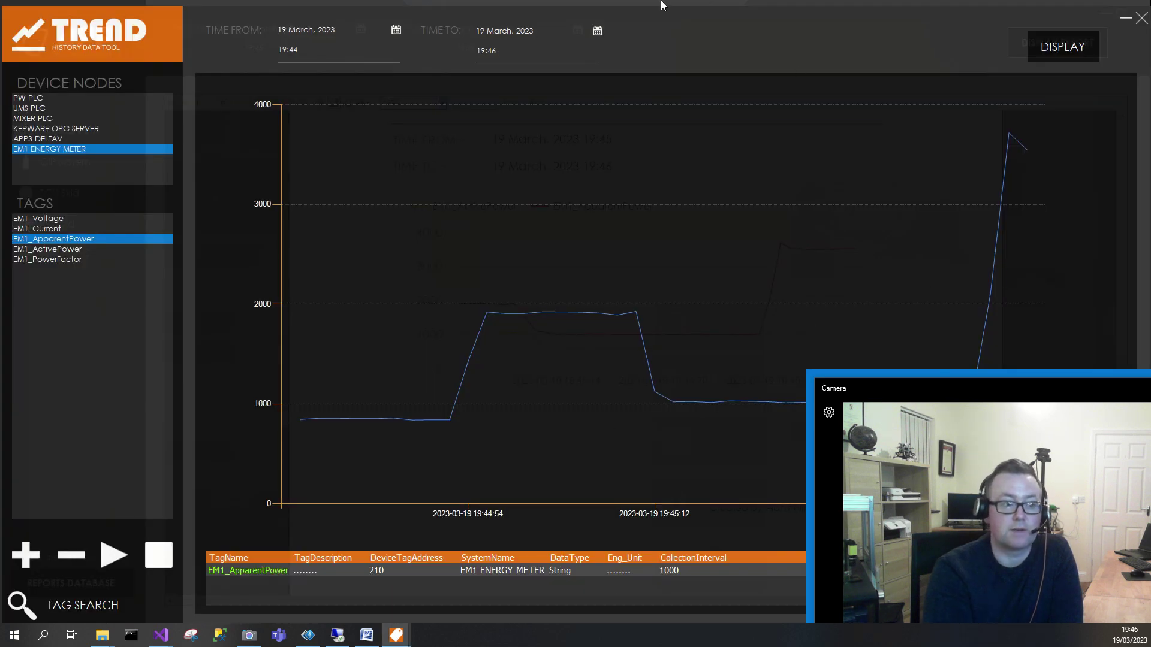
left_click(1139, 20)
- Print the energy metrics report with Microsoft Print to PDF and save it to the Desktop as EM1 Report
scroll(266, 347, "up", 3)
scroll(264, 339, "up", 2)
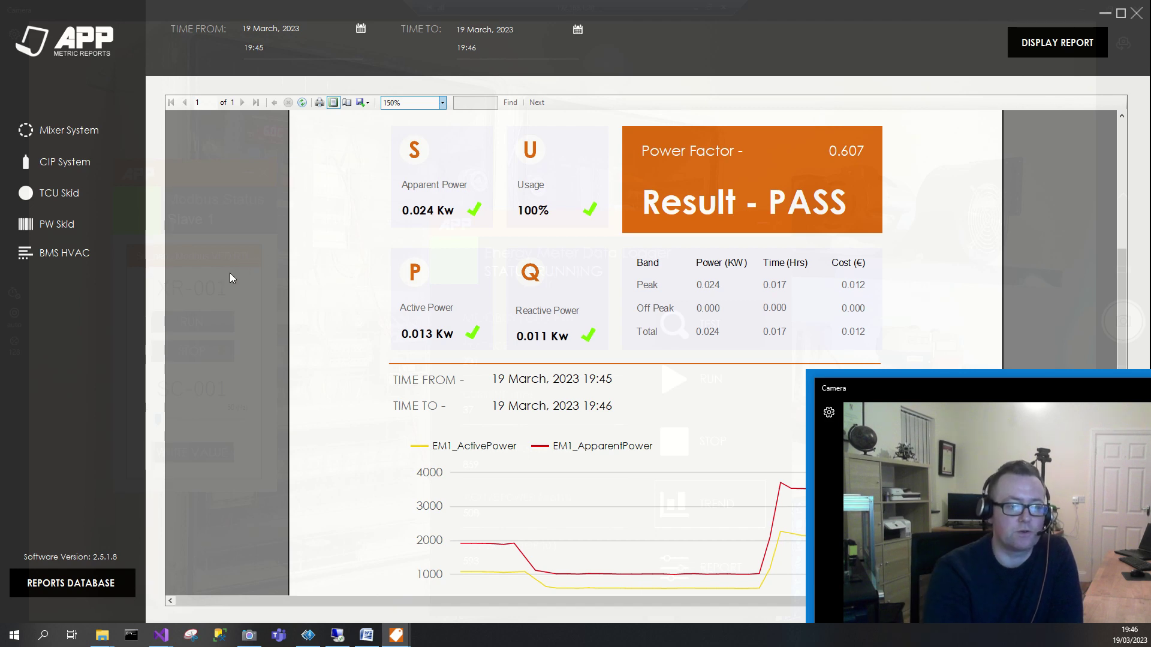
scroll(222, 282, "up", 5)
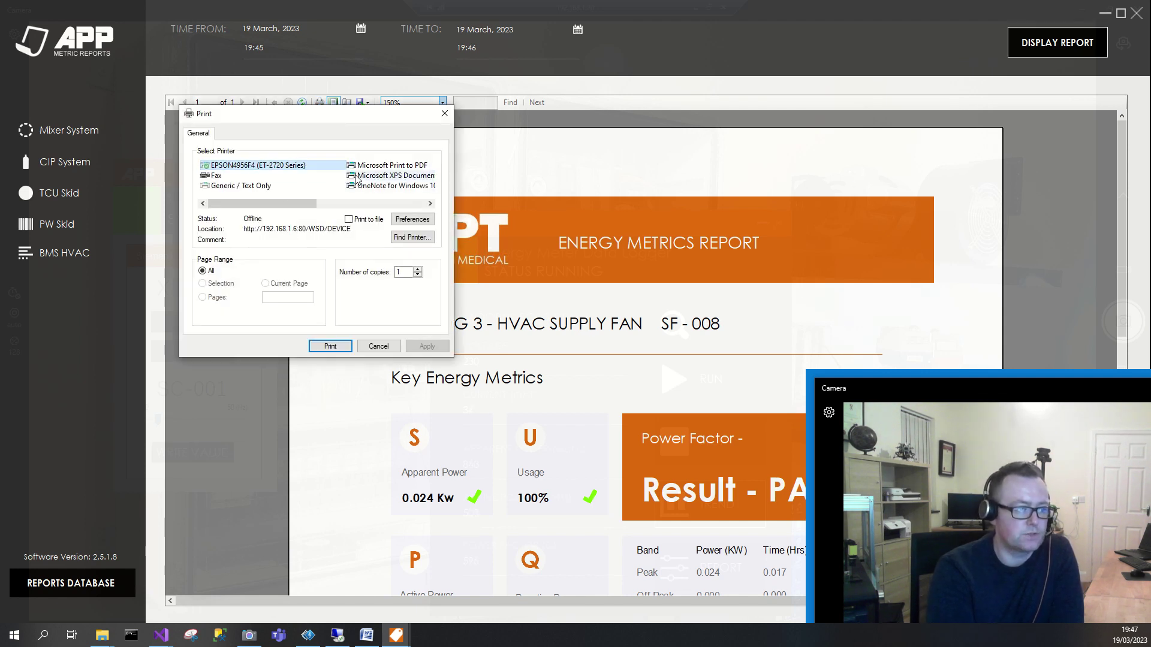
left_click(386, 167)
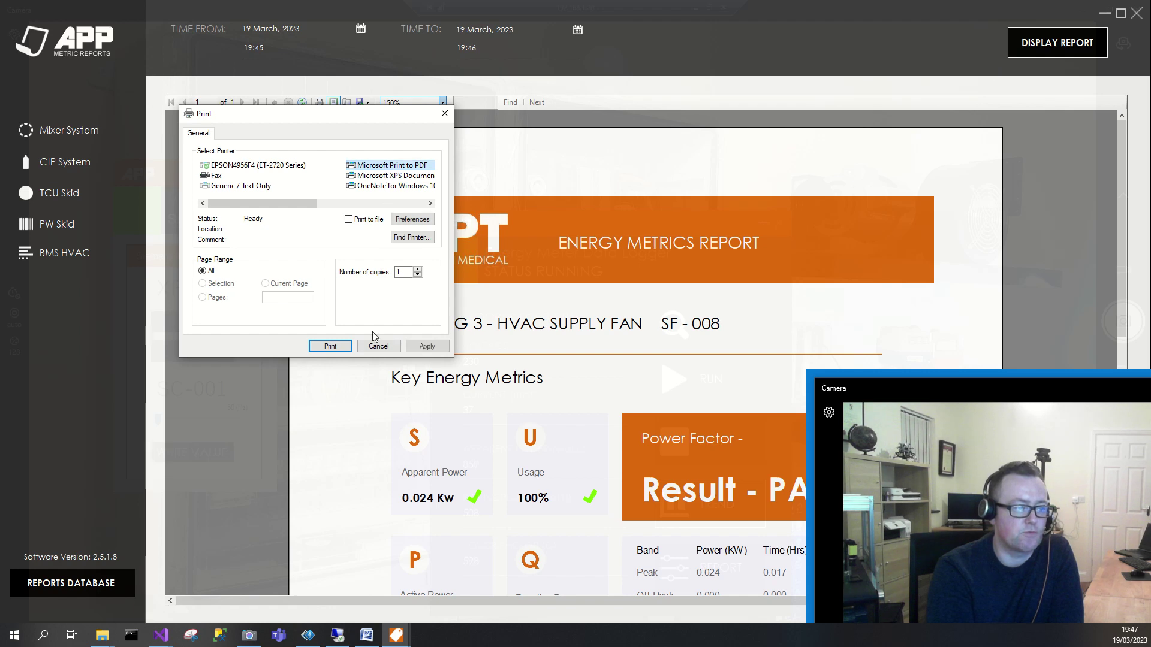
left_click(330, 347)
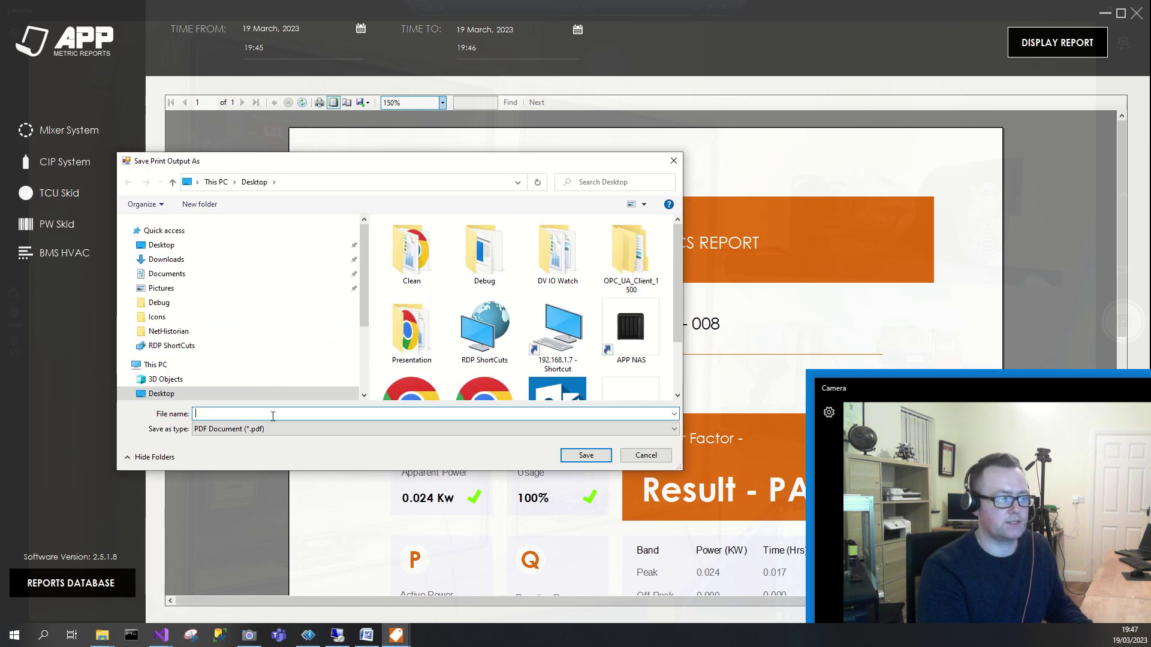
type("EM")
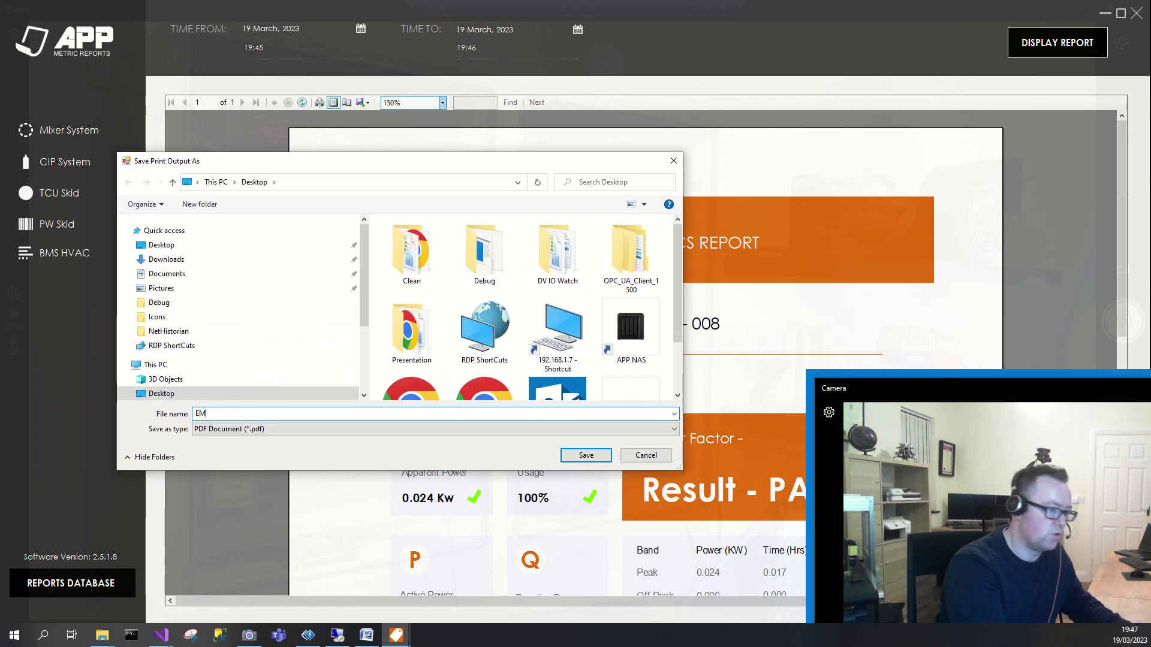
type("1 ")
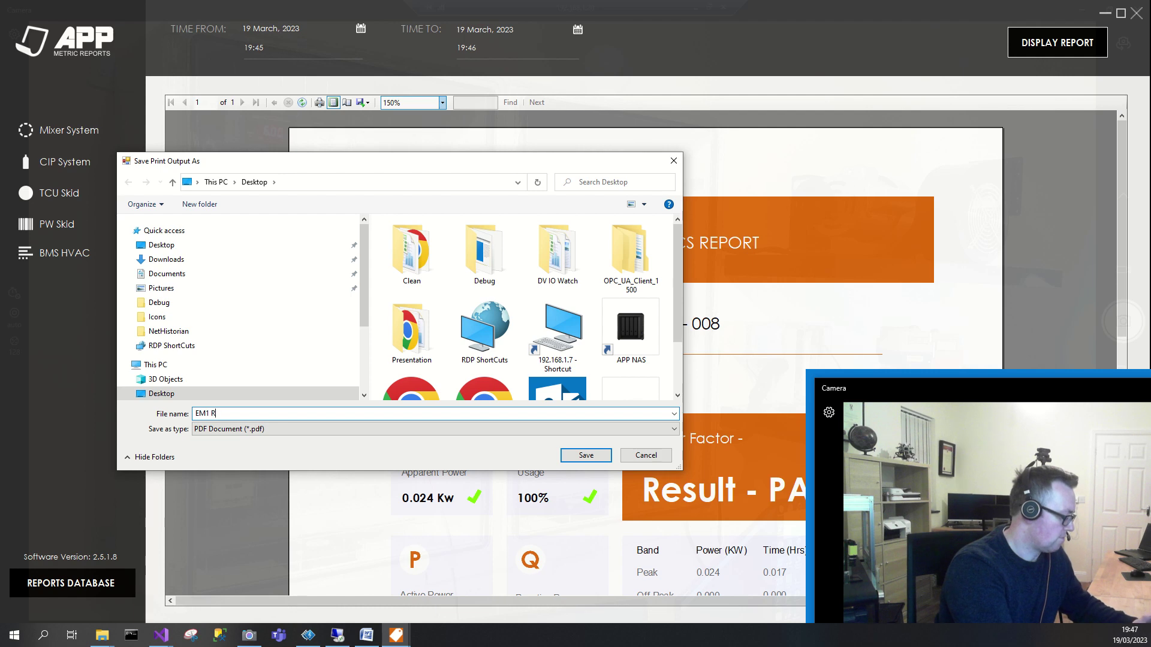
type("Report")
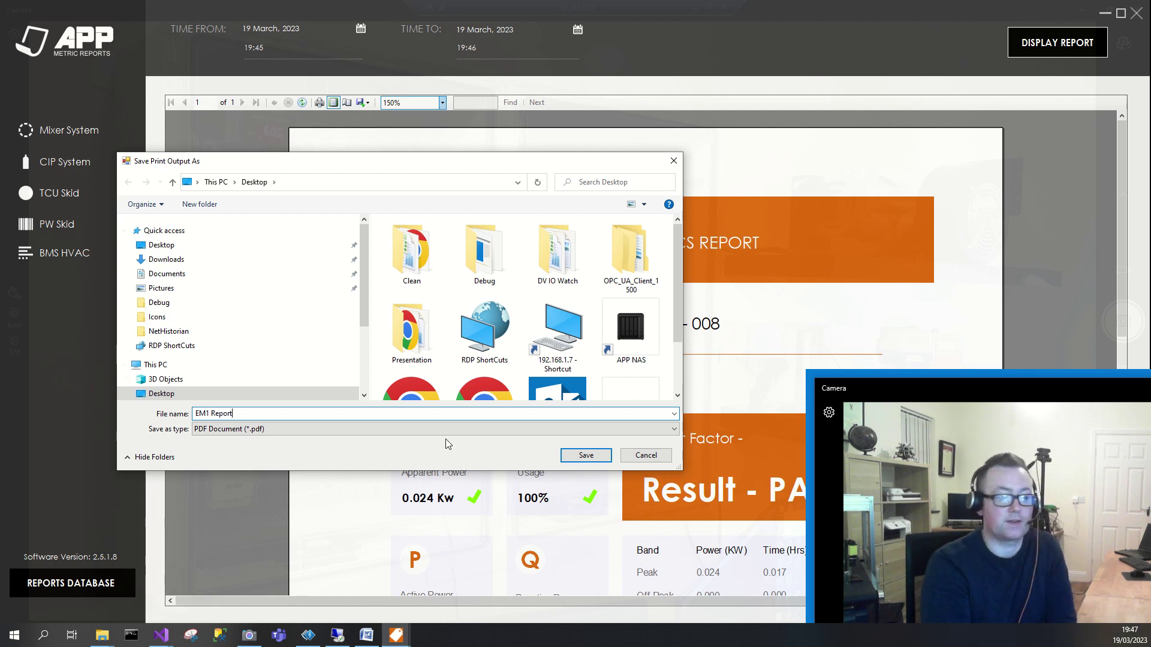
left_click(597, 458)
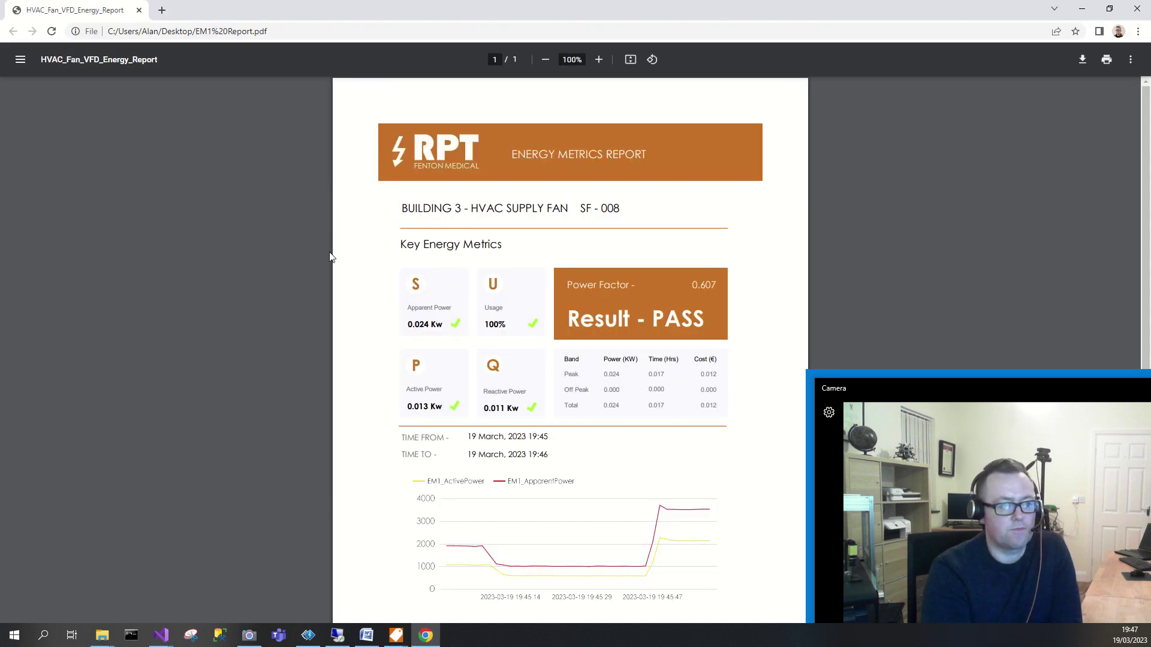
- Look through the saved PDF report, close it and switch to the remote desktop with the camera view of the control panel
scroll(264, 299, "down", 2)
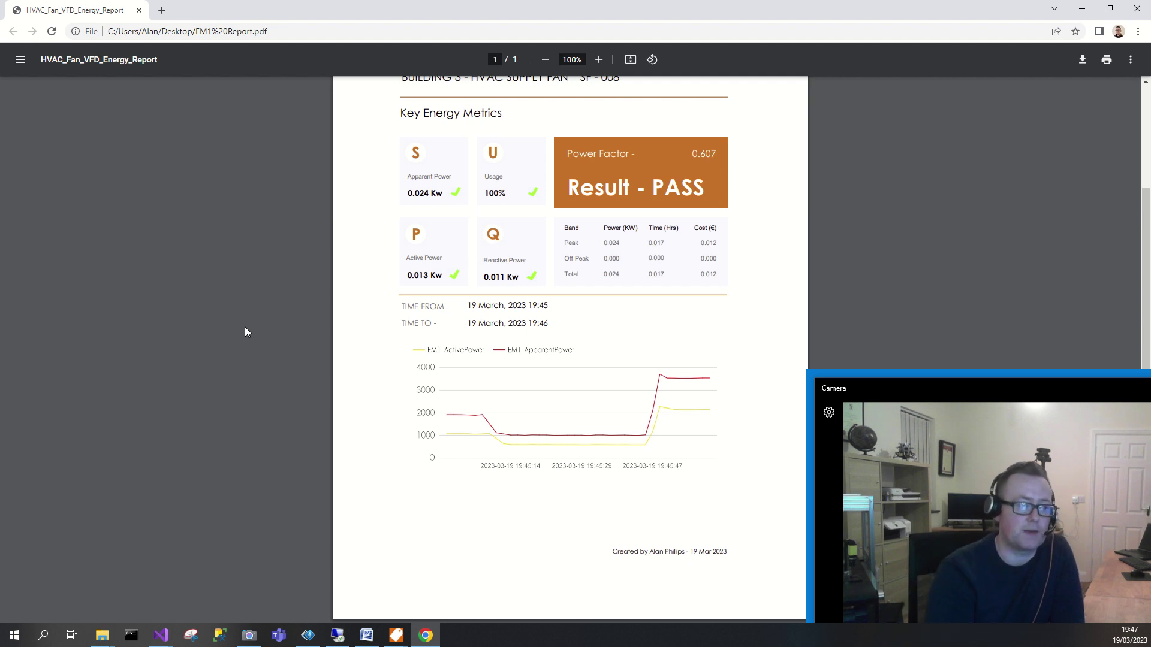
scroll(245, 326, "up", 3)
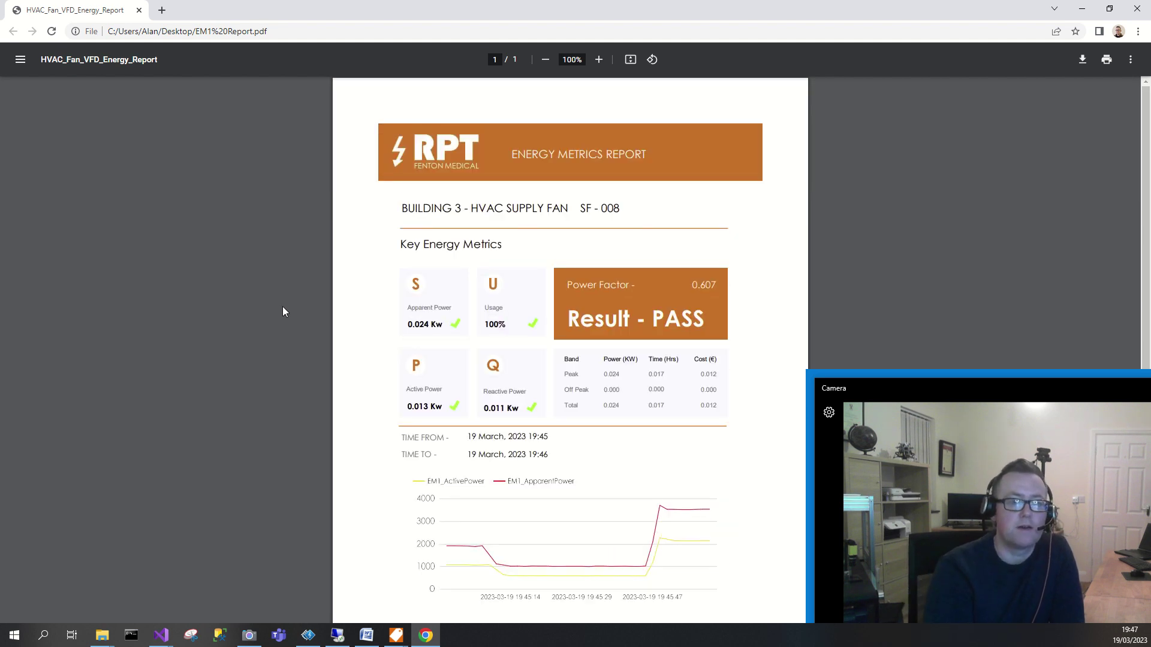
left_click(1137, 11)
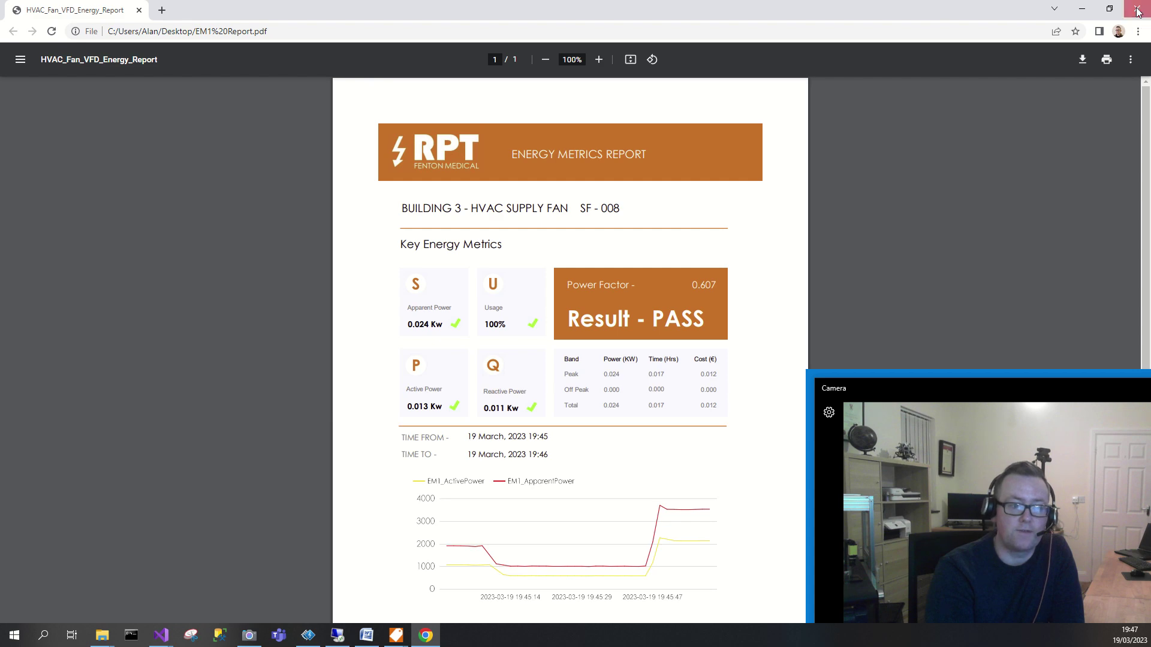
left_click(338, 639)
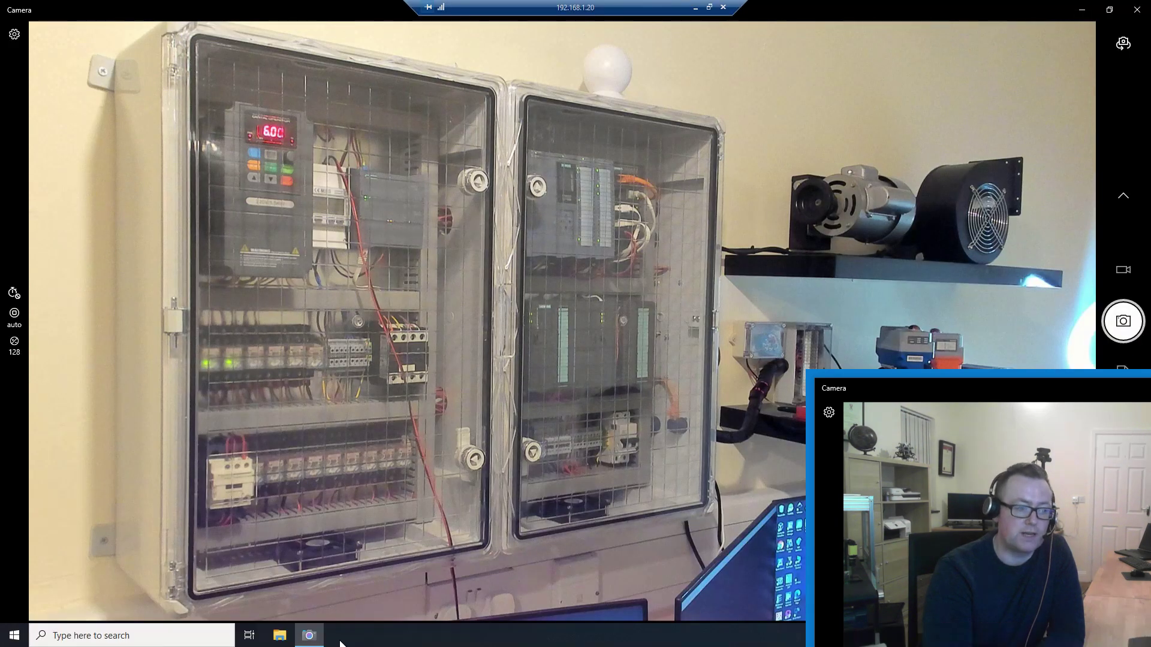